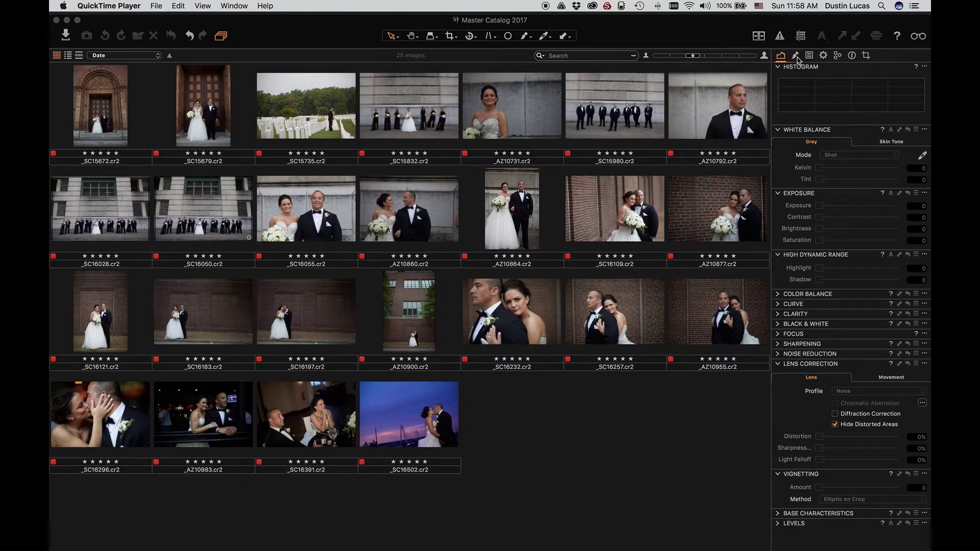
# - Add a Black & White tool tab to the tool tab bar
pyautogui.click(796, 57)
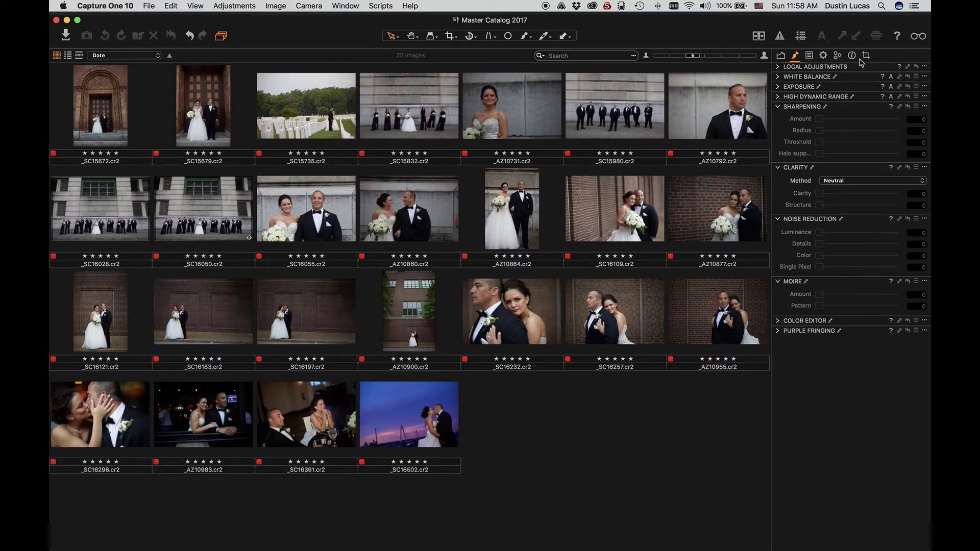
pyautogui.click(877, 58)
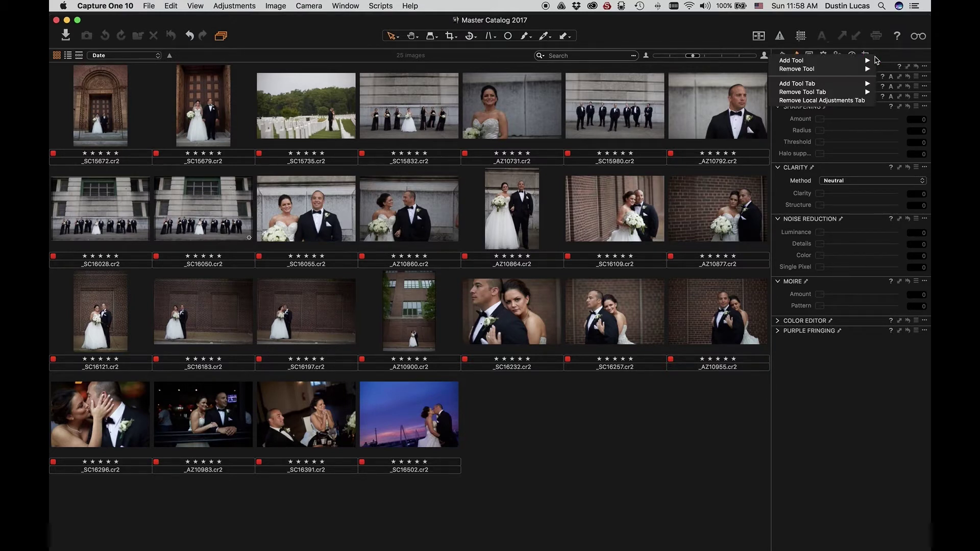
pyautogui.moveTo(816, 83)
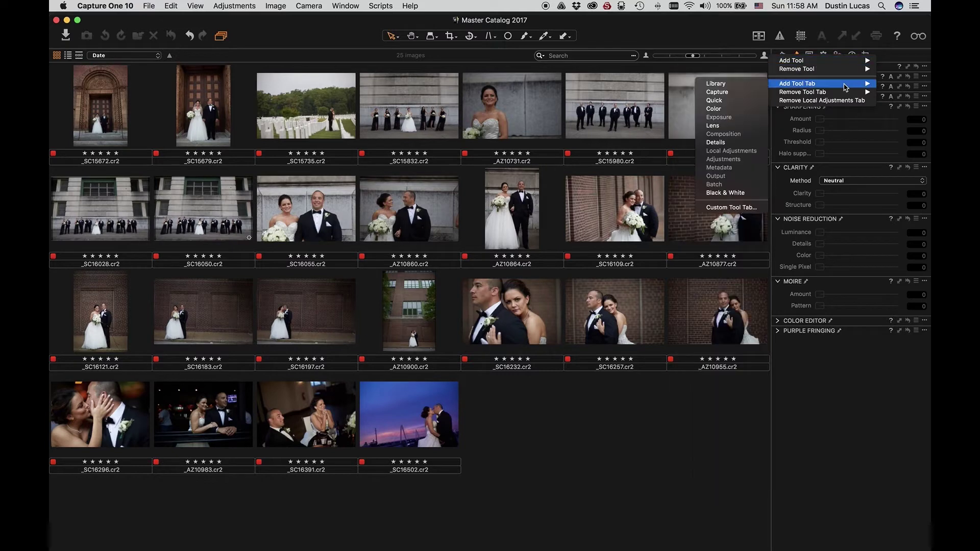
pyautogui.click(730, 192)
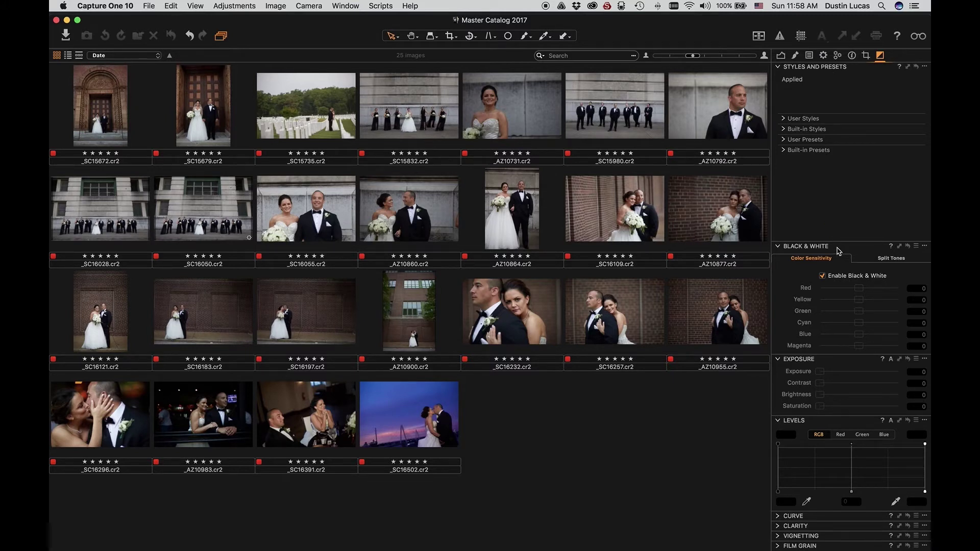
# - Check the Black & White tab's tool options, then select the first wedding photo, _SC15672
pyautogui.rightClick(838, 250)
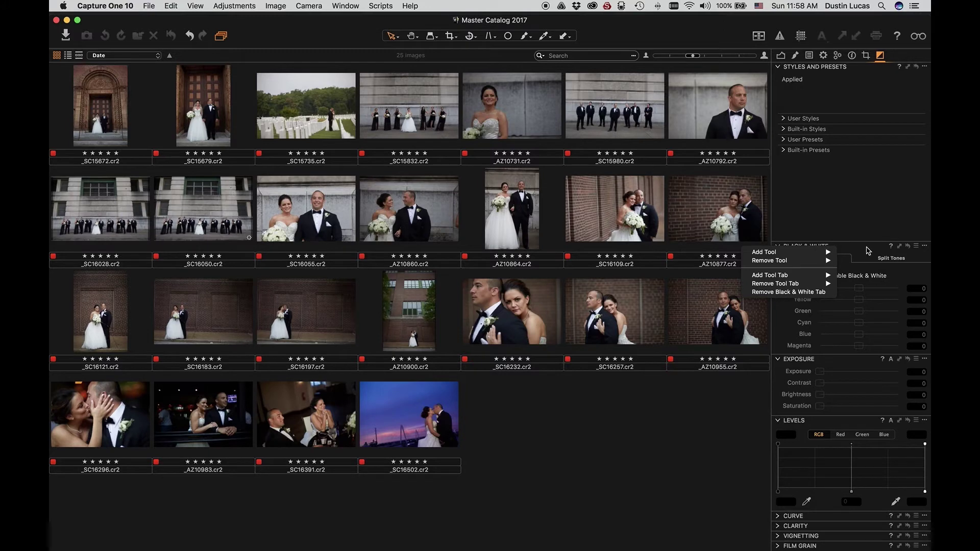
pyautogui.moveTo(812, 252)
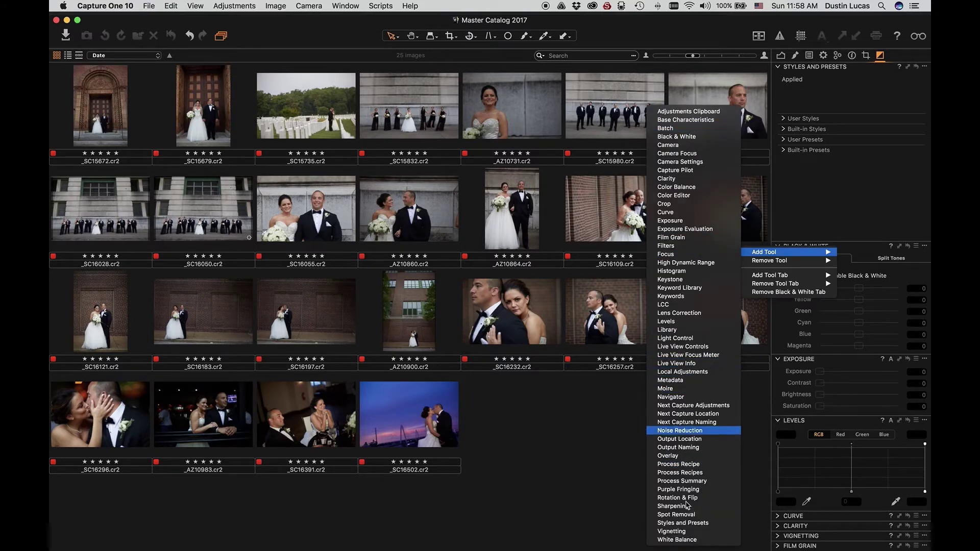
pyautogui.click(856, 256)
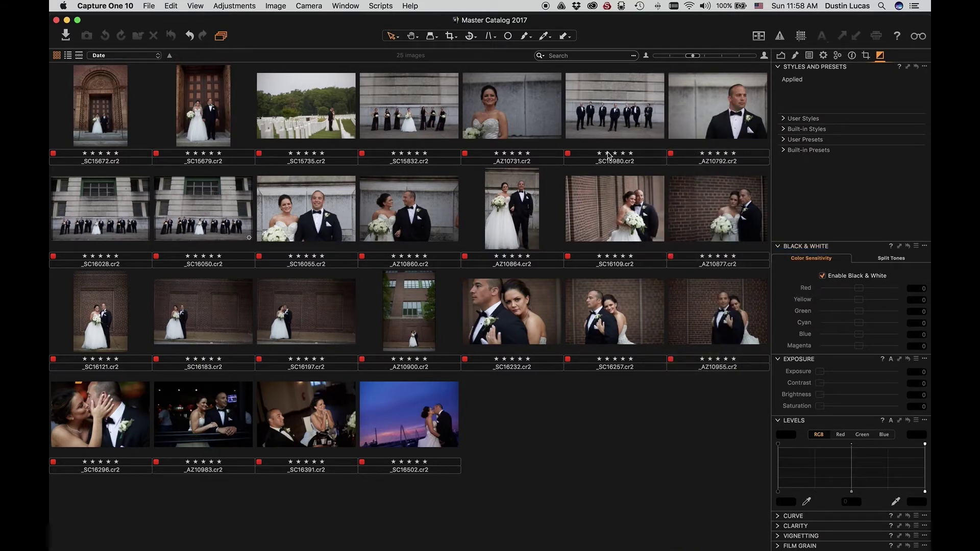
pyautogui.click(101, 118)
# - Open _SC15672 and enable black and white with Red 31, Green -9, Blue 9, Magenta 7
pyautogui.doubleClick(101, 118)
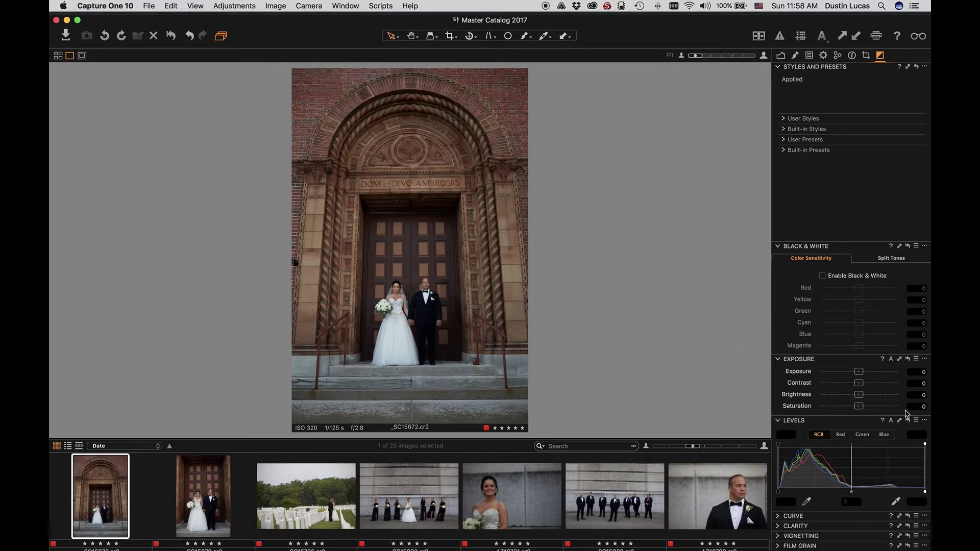
pyautogui.click(822, 276)
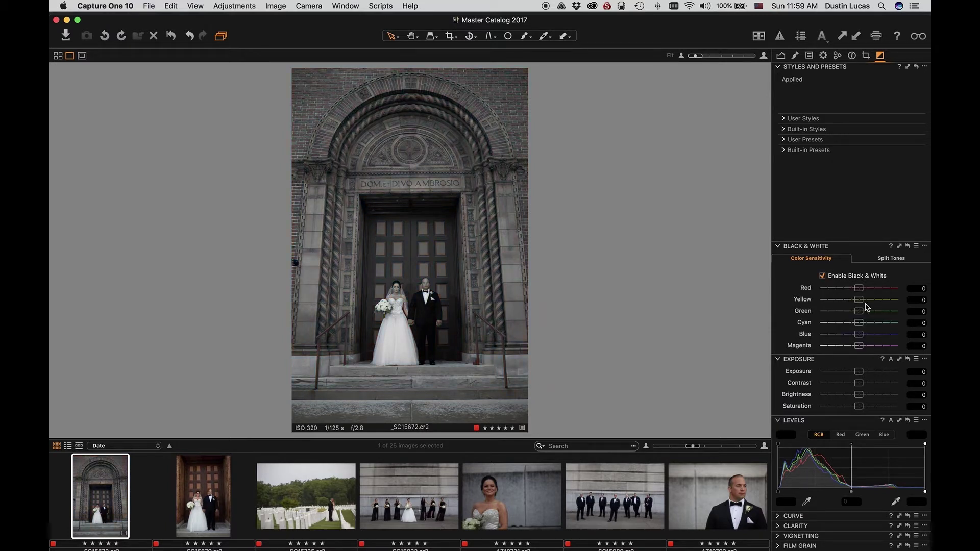
pyautogui.moveTo(859, 289); pyautogui.dragTo(855, 311)
pyautogui.doubleClick(870, 322)
pyautogui.moveTo(861, 348)
pyautogui.mouseDown()
pyautogui.moveTo(842, 347)
pyautogui.moveTo(887, 338)
pyautogui.moveTo(829, 337)
pyautogui.moveTo(875, 339)
pyautogui.moveTo(864, 336)
pyautogui.mouseUp()
pyautogui.moveTo(843, 300); pyautogui.dragTo(869, 293)
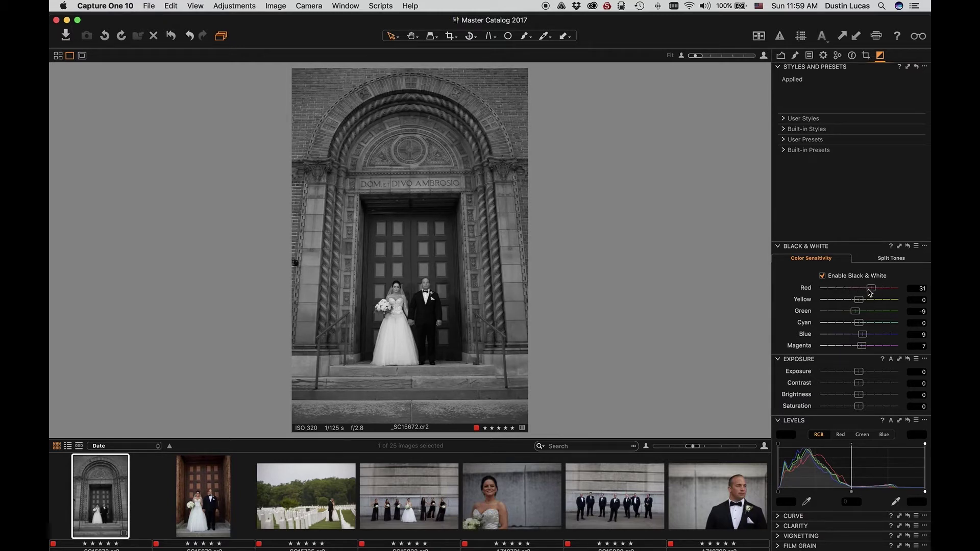
# - Start saving the Black & White settings as a user preset, located in the Presets60 folder
pyautogui.click(917, 247)
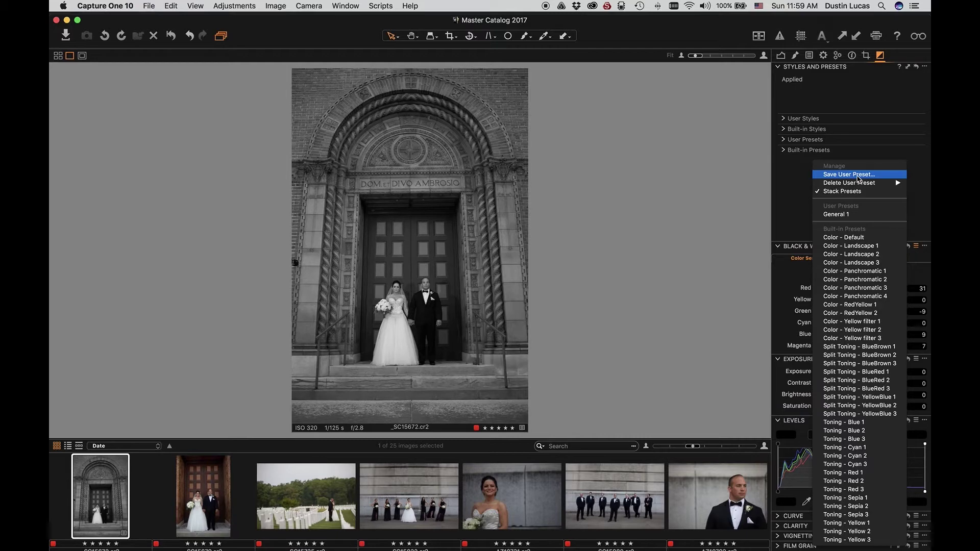
pyautogui.click(852, 174)
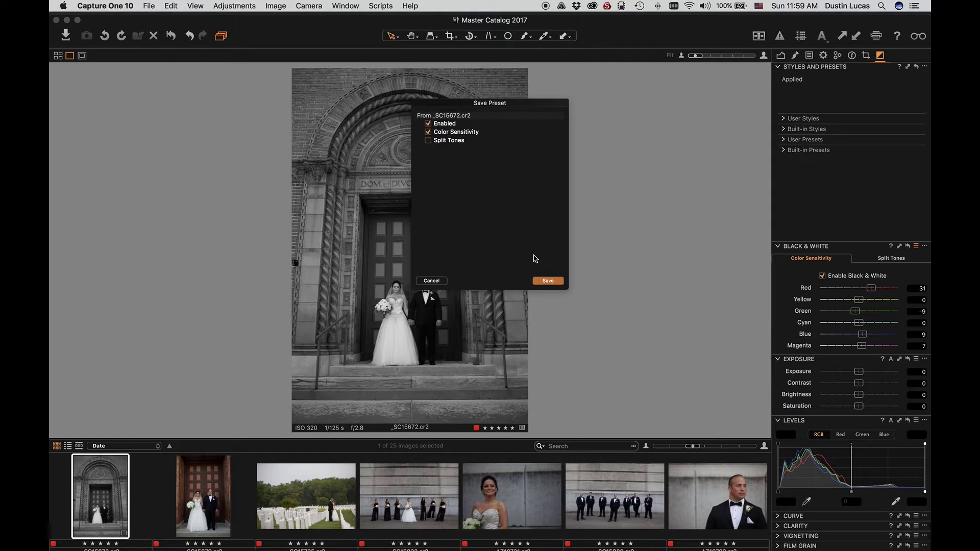
pyautogui.click(550, 281)
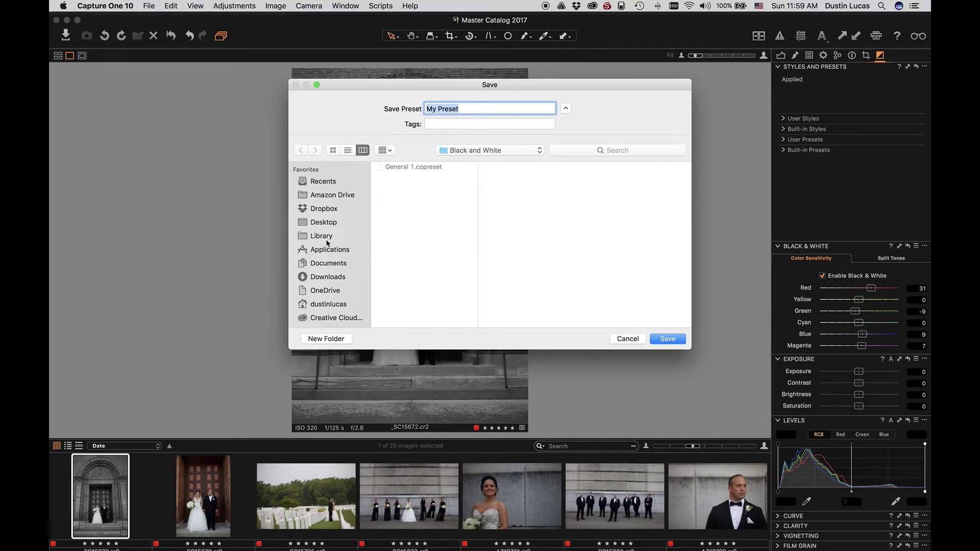
pyautogui.click(465, 150)
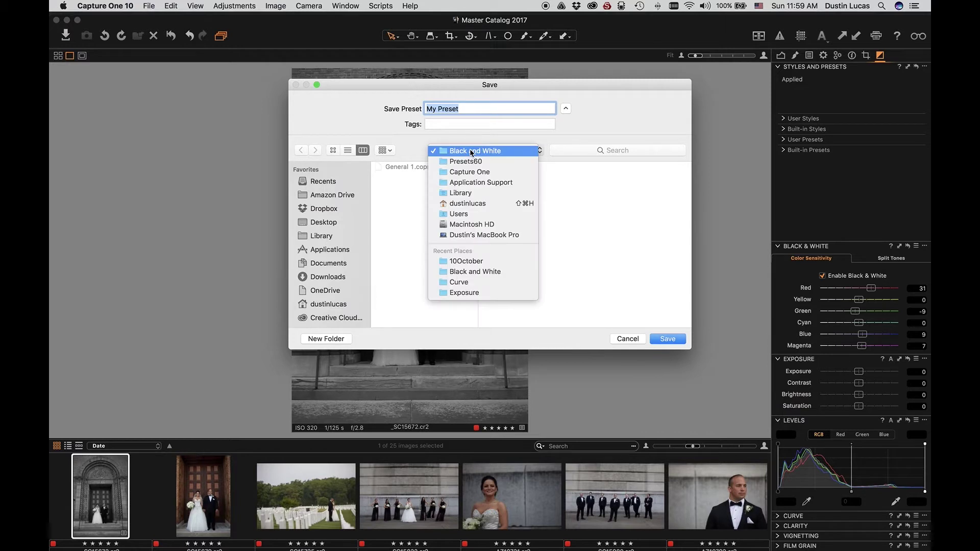
pyautogui.click(466, 162)
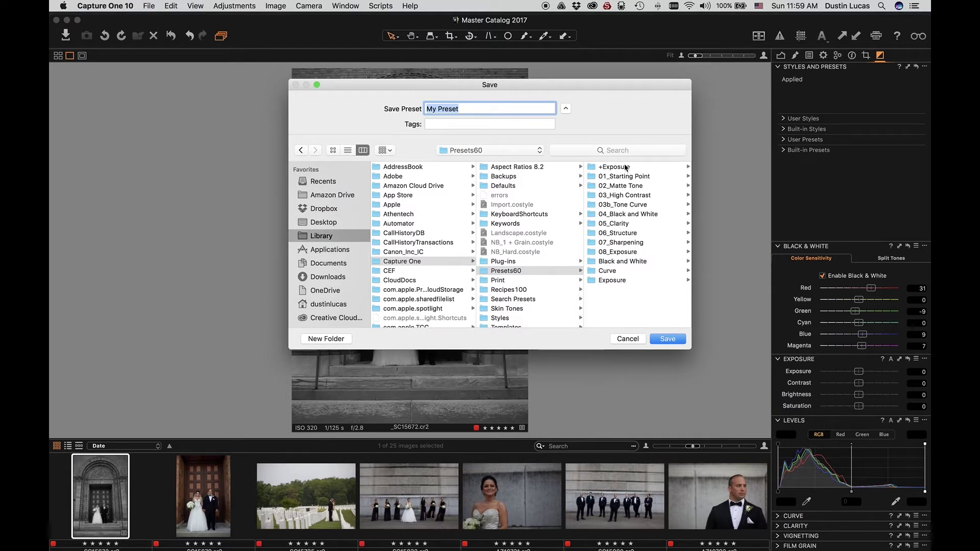
pyautogui.click(624, 263)
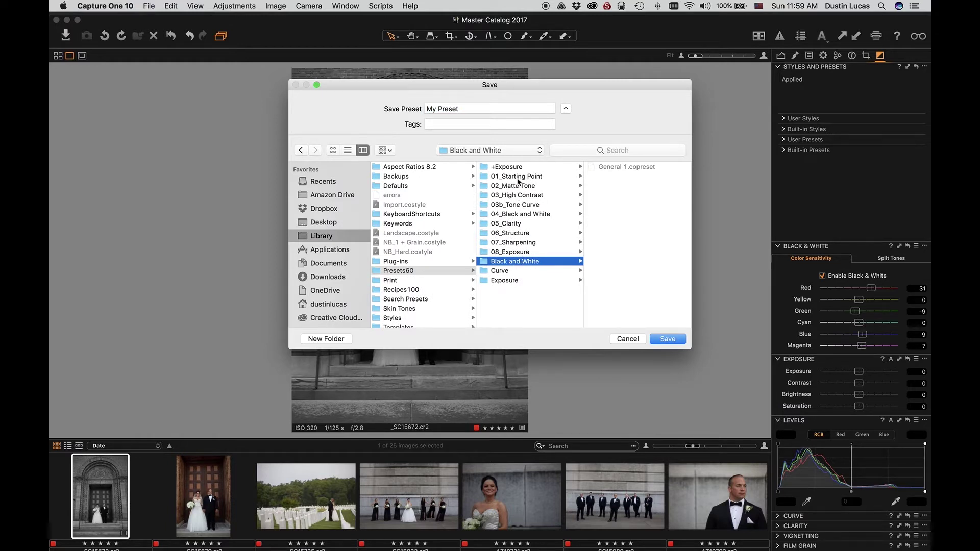
pyautogui.click(495, 309)
# - Create a new 09_Black&White folder and save the preset there as 'Convert B&W'
pyautogui.click(333, 338)
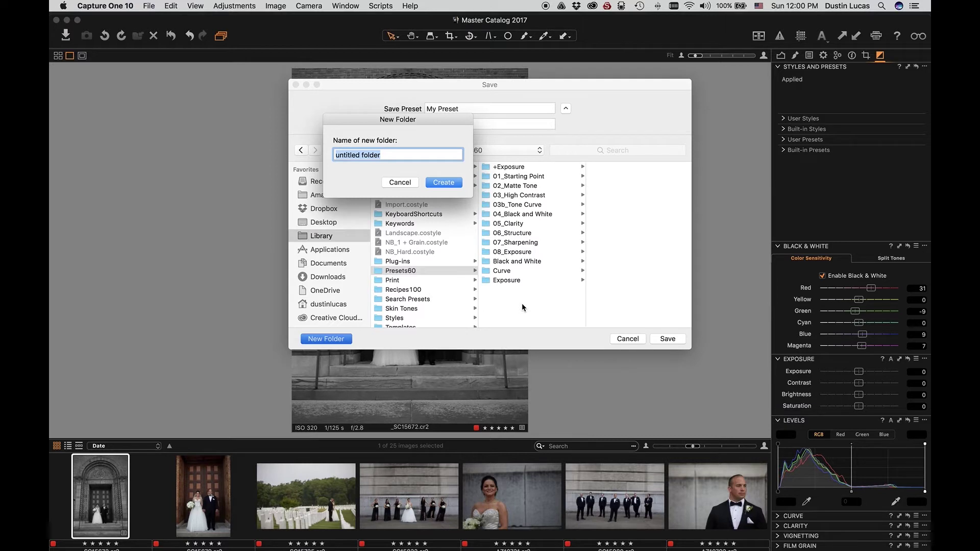
pyautogui.write('09_Black&White')
pyautogui.click(444, 182)
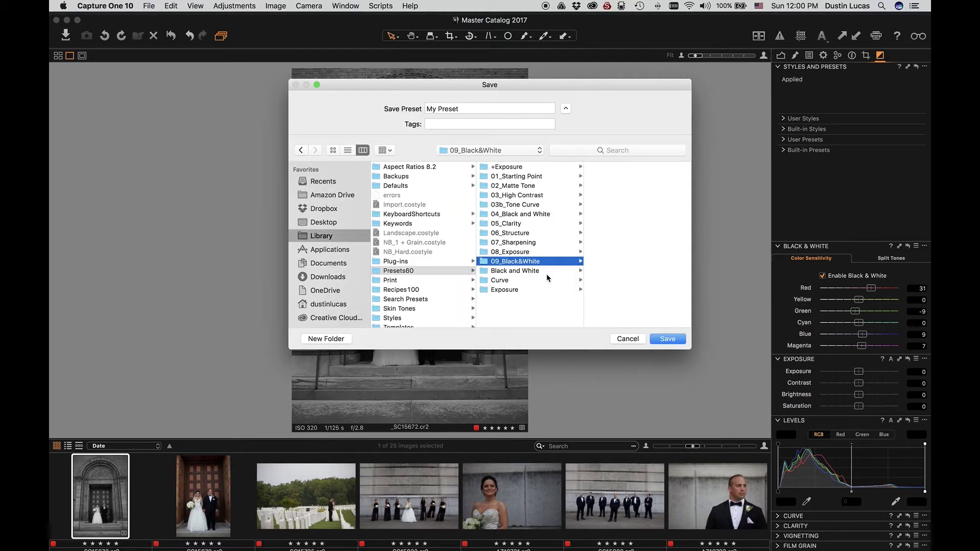
pyautogui.click(475, 105)
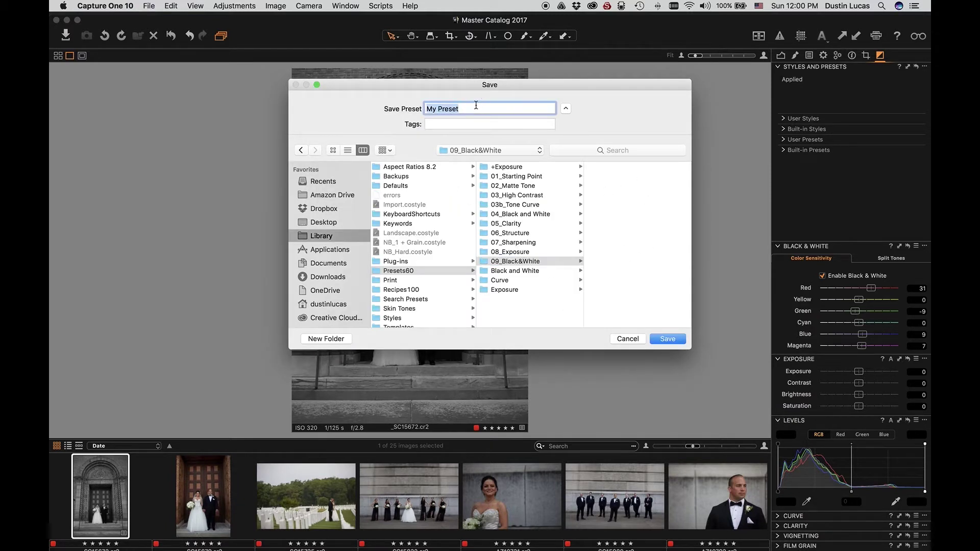
pyautogui.write('Convert B&W')
pyautogui.click(663, 338)
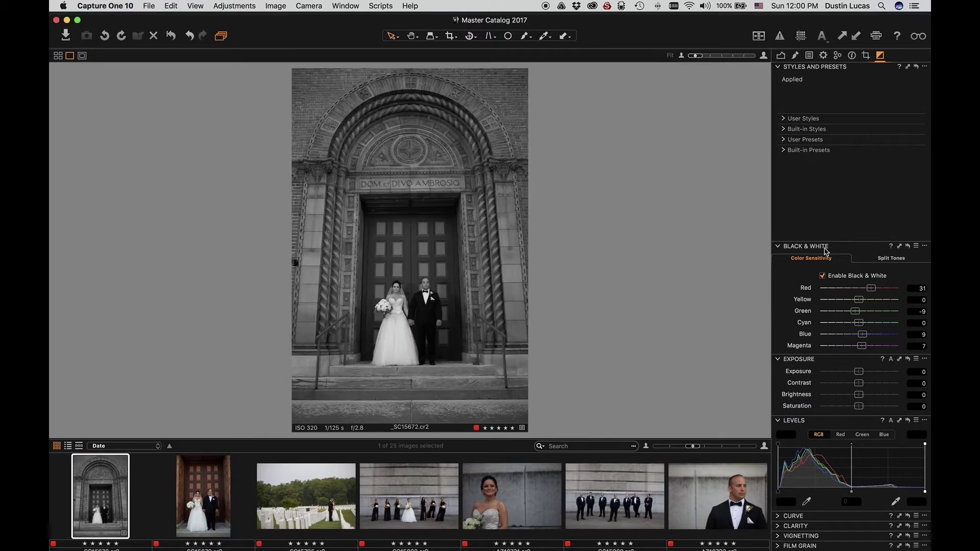
# - Reset Black & White, reapply the Convert B&W user preset, then apply the B&C +25 exposure preset
pyautogui.press('super+r')
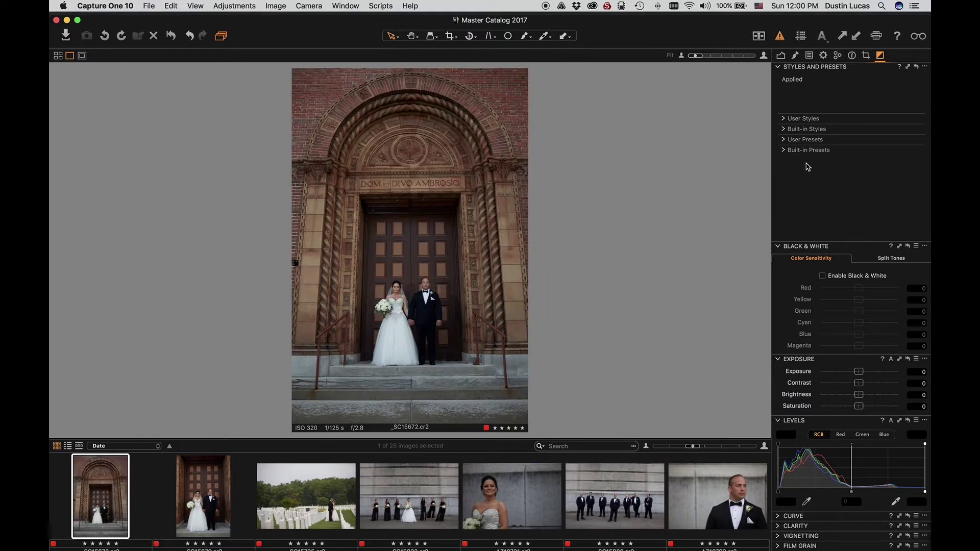
pyautogui.click(783, 141)
pyautogui.scroll(-3, 800, 180)
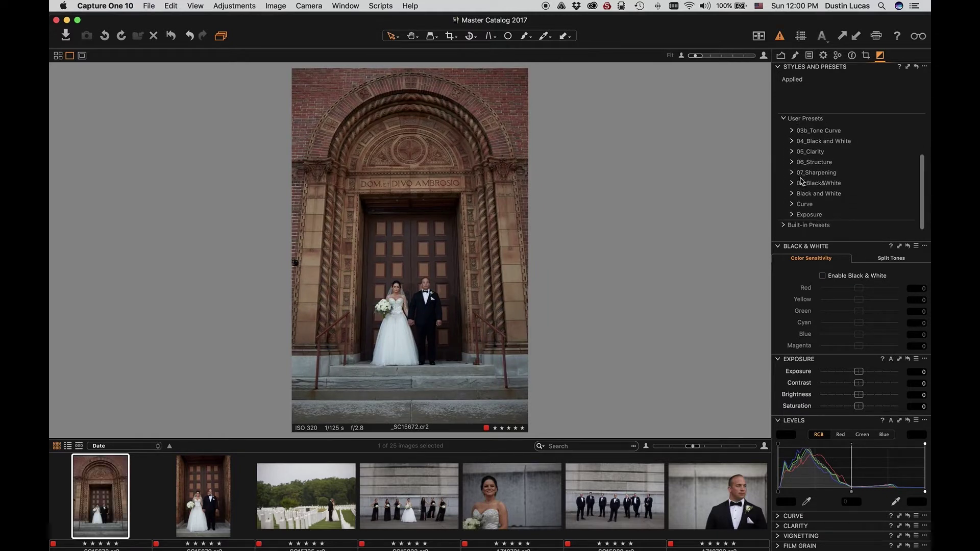
pyautogui.click(792, 183)
pyautogui.click(815, 194)
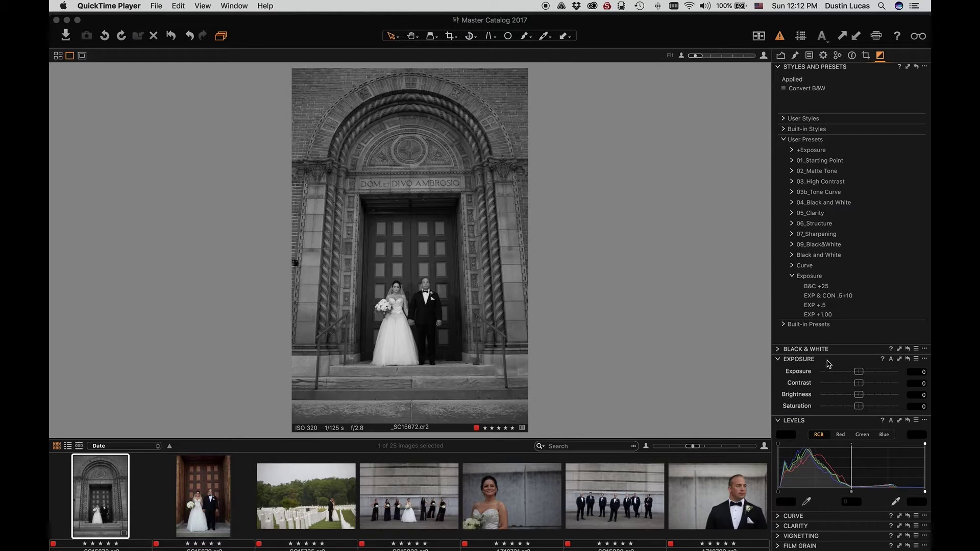
pyautogui.click(916, 359)
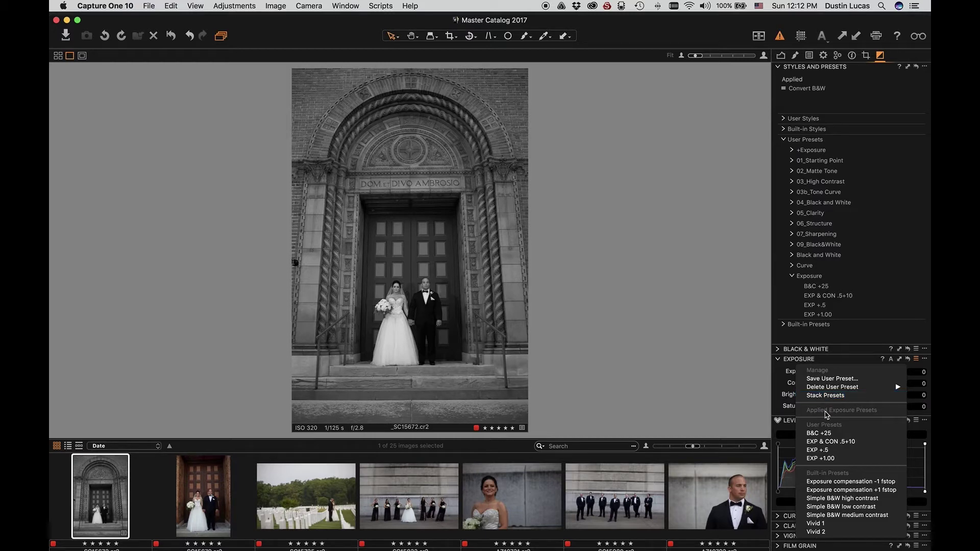
pyautogui.click(823, 436)
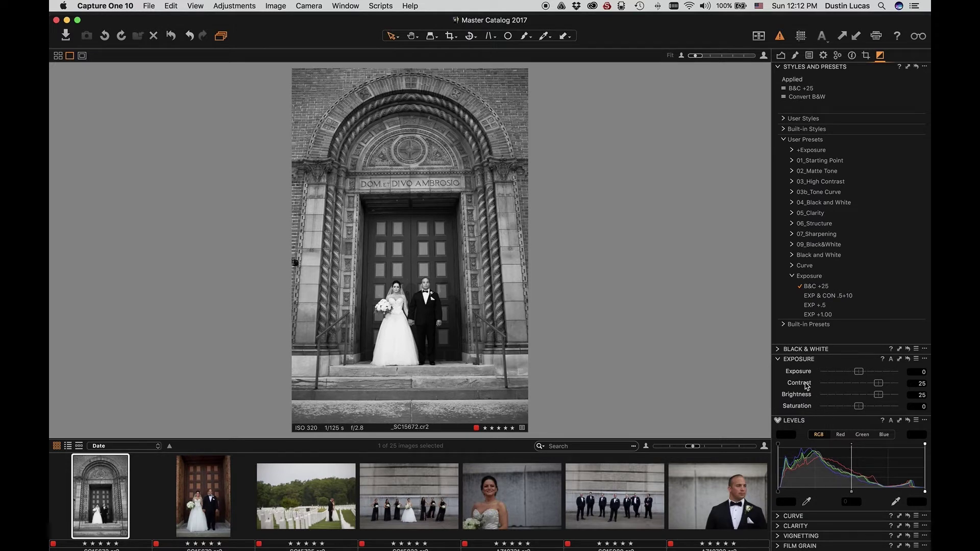
# - Try the EXP +1.00 exposure preset, remove it, and turn on preset stacking
pyautogui.click(917, 360)
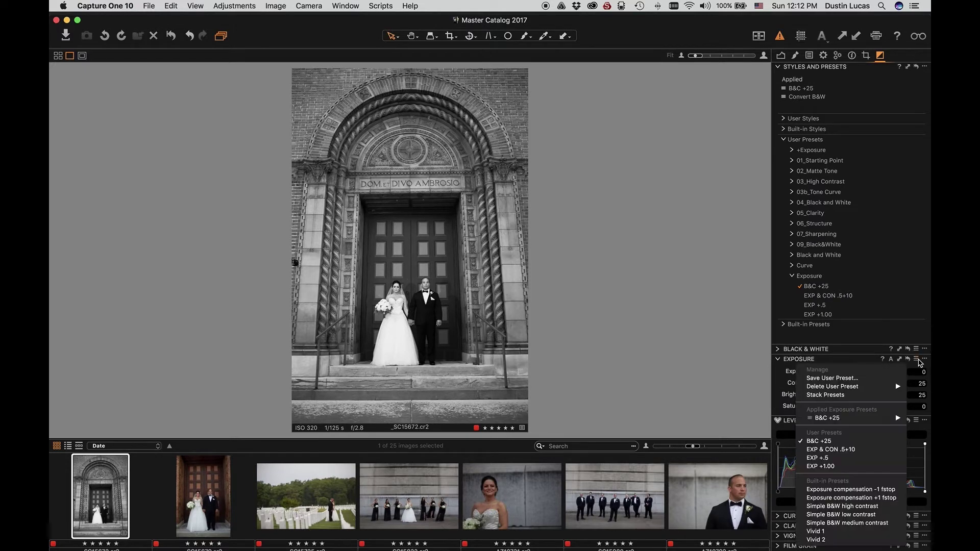
pyautogui.click(832, 465)
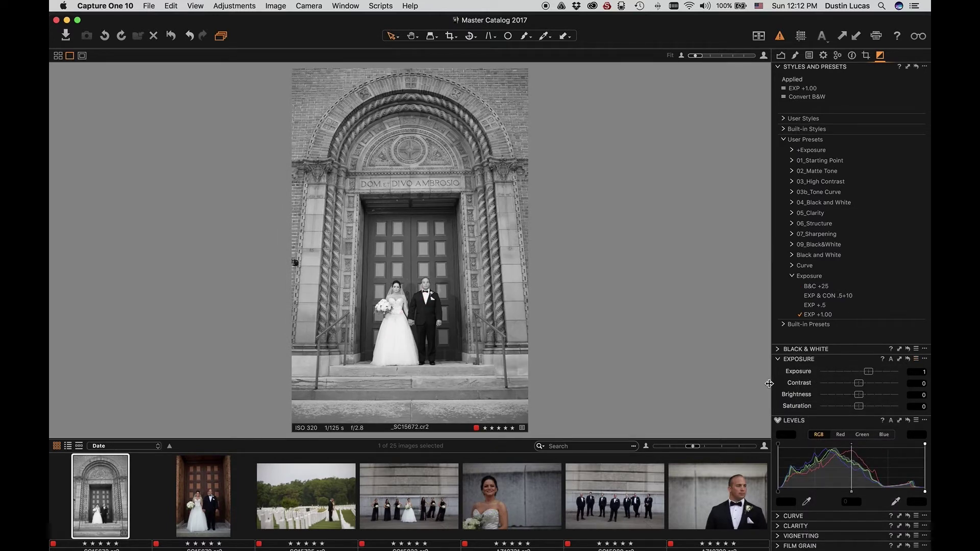
pyautogui.click(907, 359)
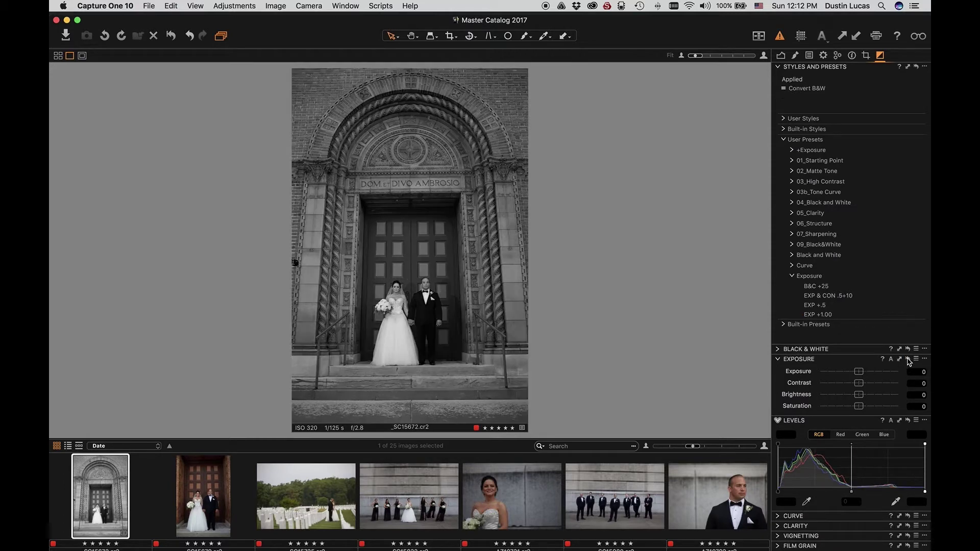
pyautogui.click(916, 361)
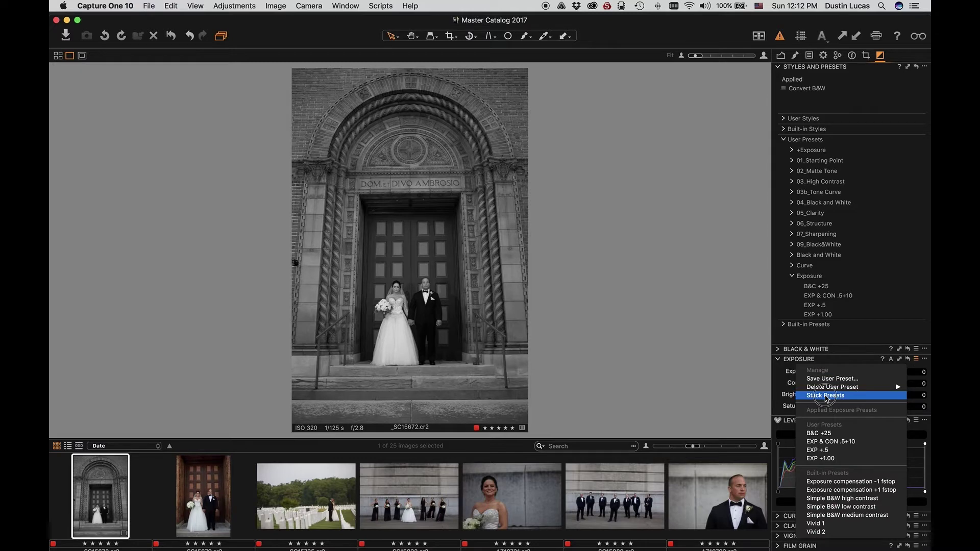
pyautogui.click(826, 396)
# - Stack the EXP +1.00 and B&C +25 presets, then lower exposure to about -0.13
pyautogui.click(917, 359)
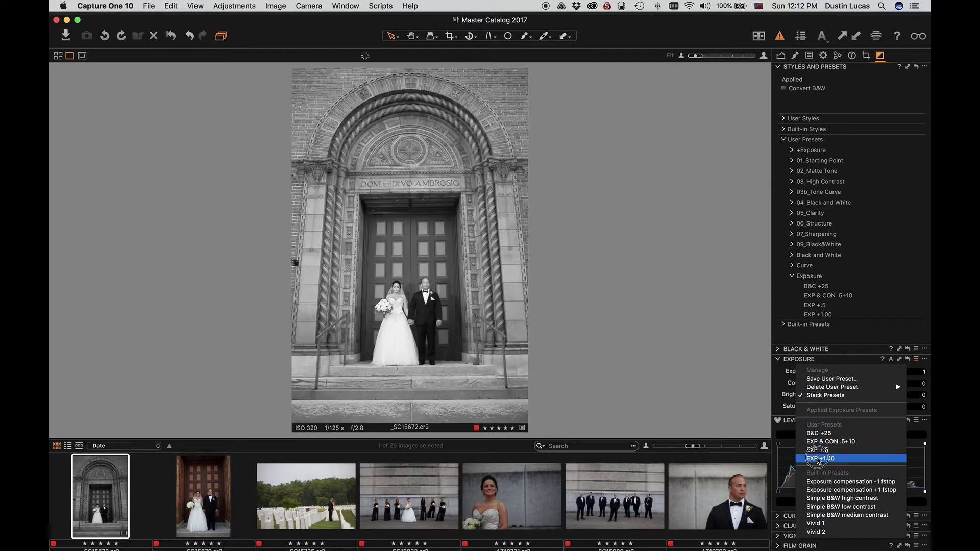
pyautogui.click(818, 453)
pyautogui.click(916, 359)
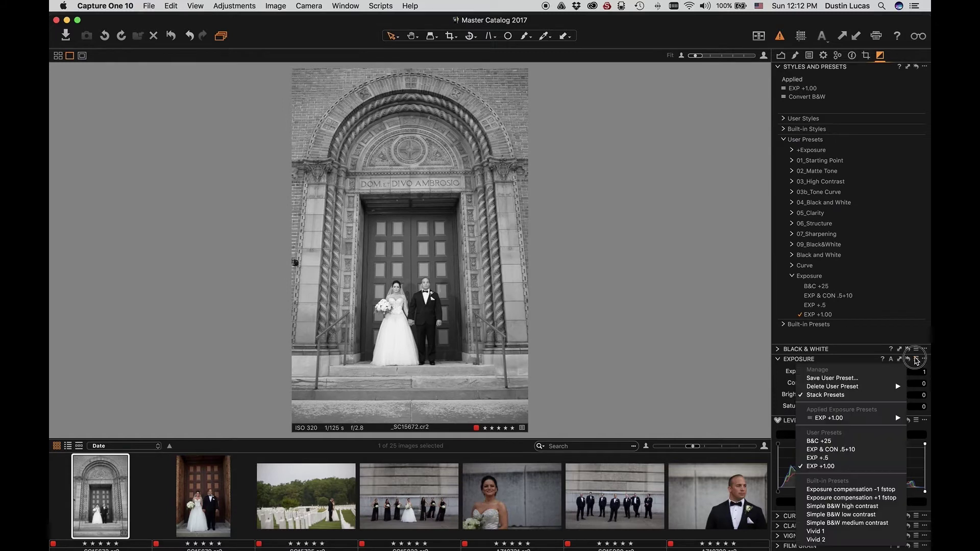
pyautogui.click(837, 441)
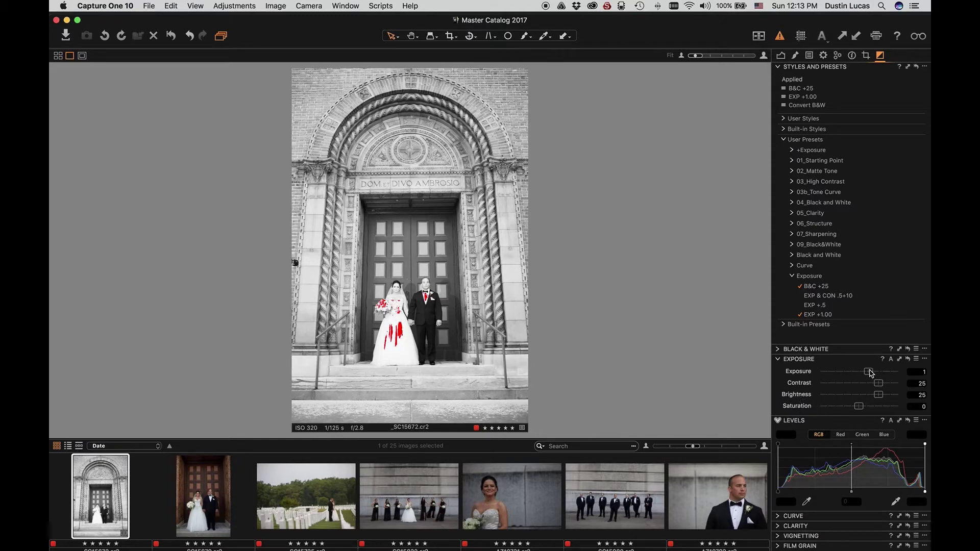
pyautogui.moveTo(869, 372); pyautogui.dragTo(859, 373)
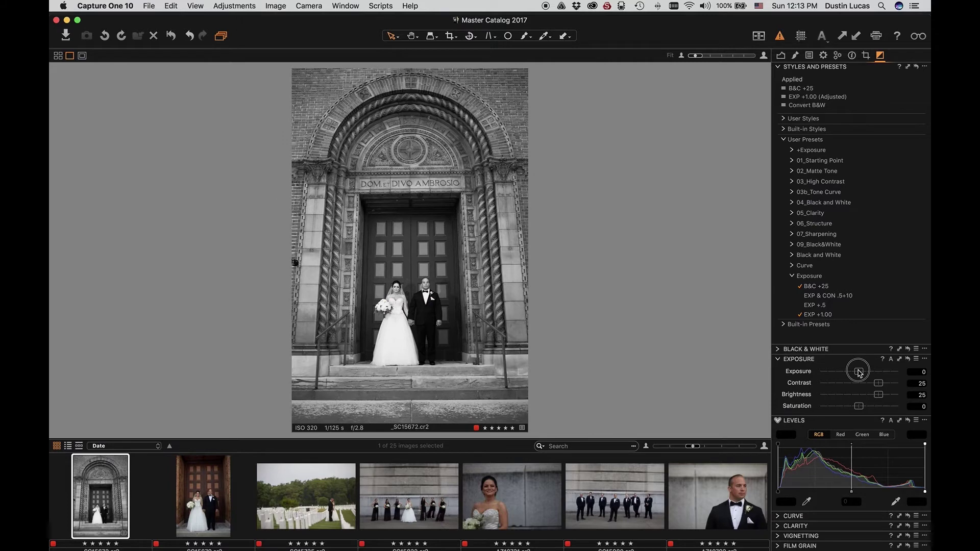
pyautogui.moveTo(859, 372); pyautogui.dragTo(862, 373)
pyautogui.click(916, 359)
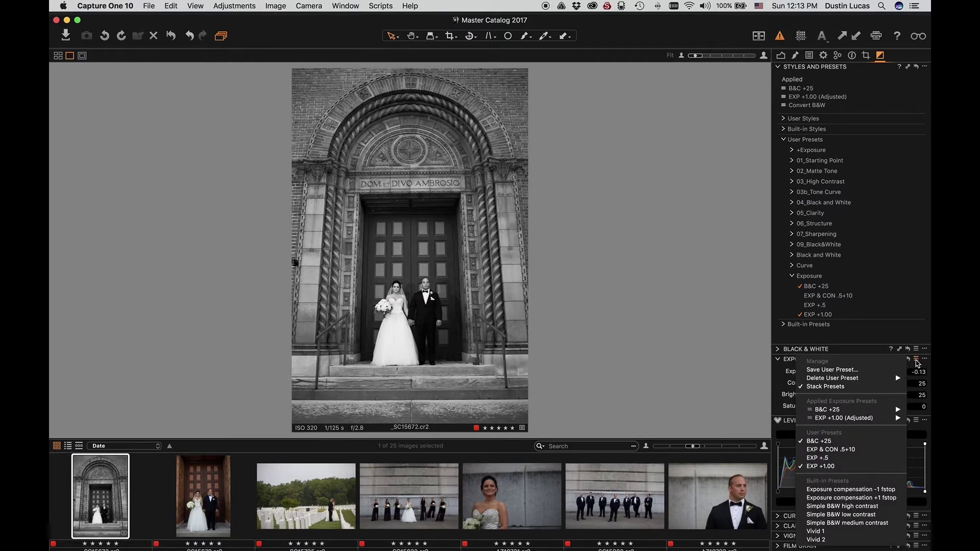
pyautogui.click(915, 359)
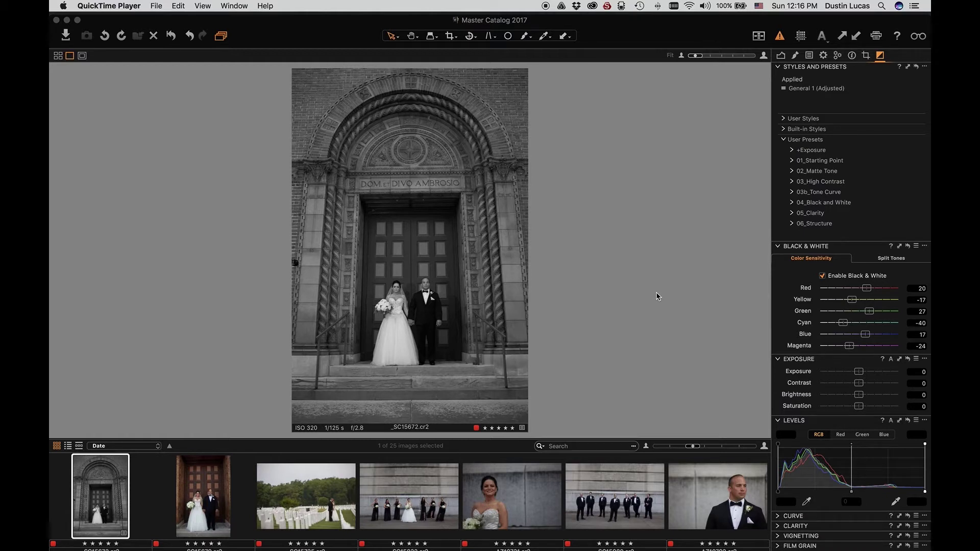
# - Apply the Simple B&W medium contrast preset and toggle black and white to compare with colour
pyautogui.click(916, 360)
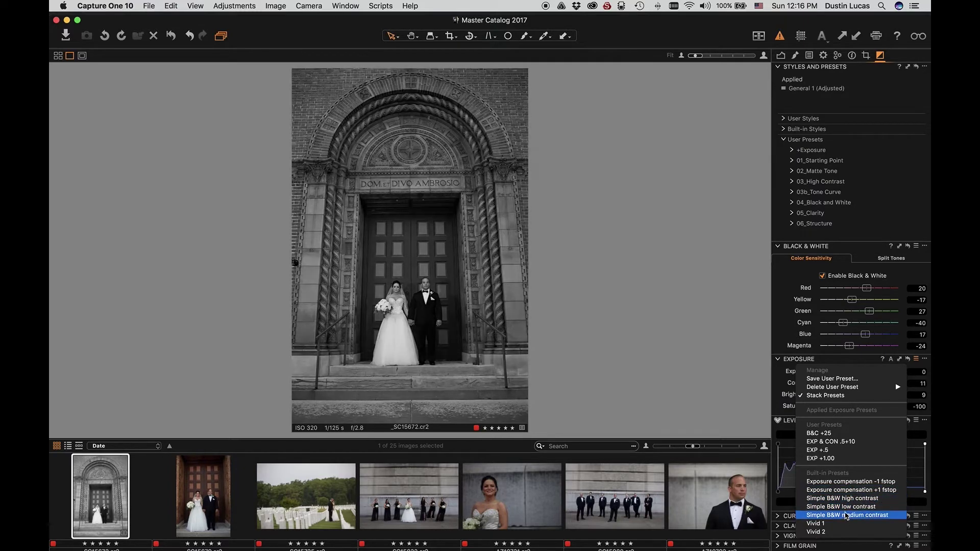
pyautogui.click(846, 515)
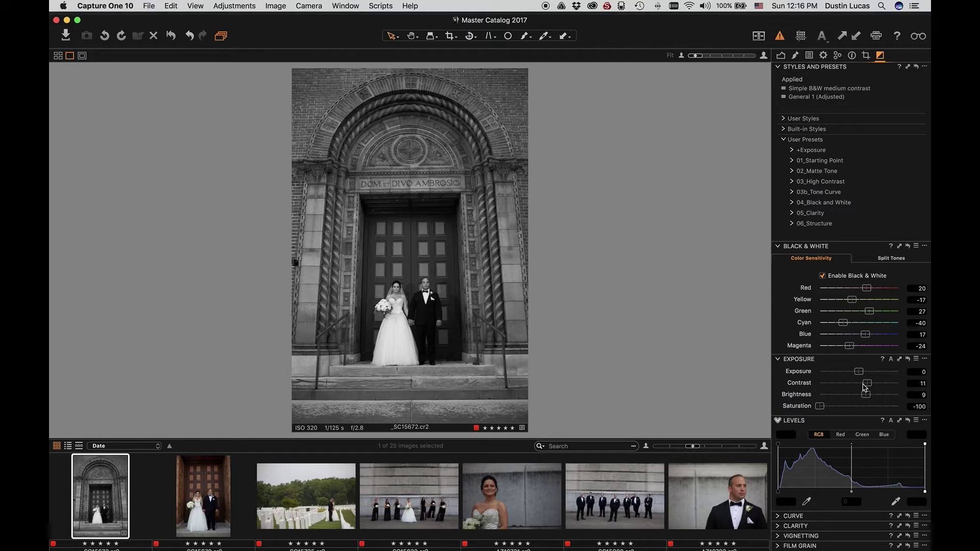
pyautogui.click(822, 276)
pyautogui.click(822, 276)
pyautogui.click(822, 276)
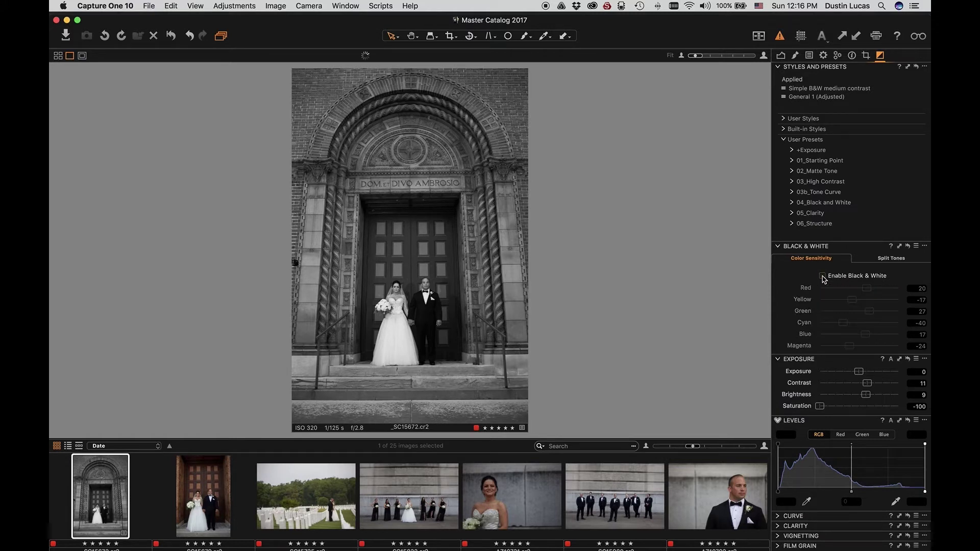
pyautogui.click(821, 276)
# - Zoom to 50% on the couple, compare again, and reset Saturation from -100 to 0
pyautogui.doubleClick(419, 293)
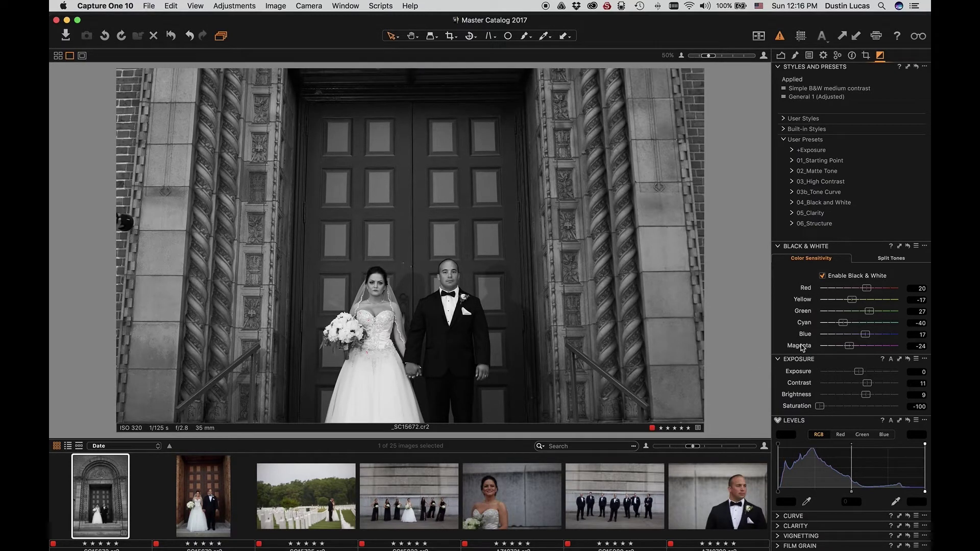
pyautogui.click(822, 276)
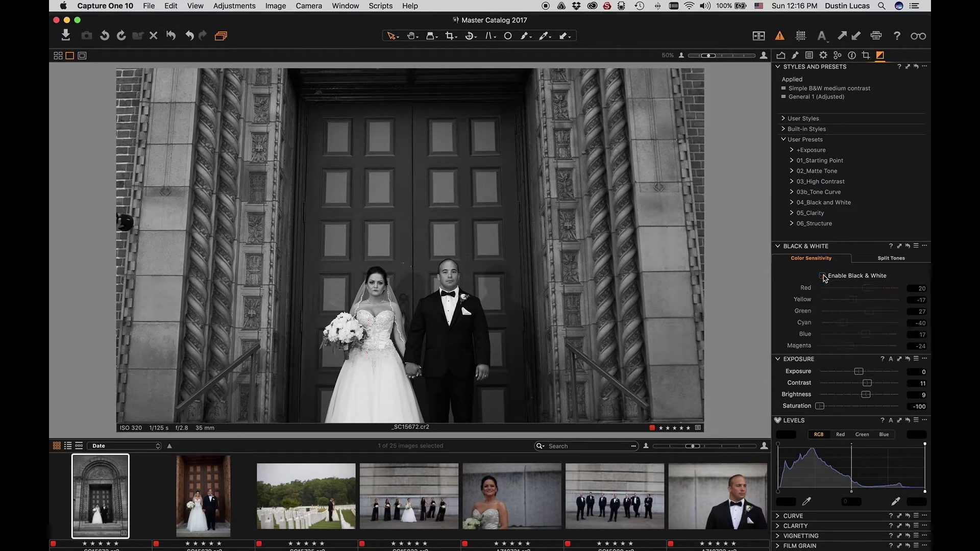
pyautogui.click(822, 276)
pyautogui.click(821, 276)
pyautogui.click(821, 276)
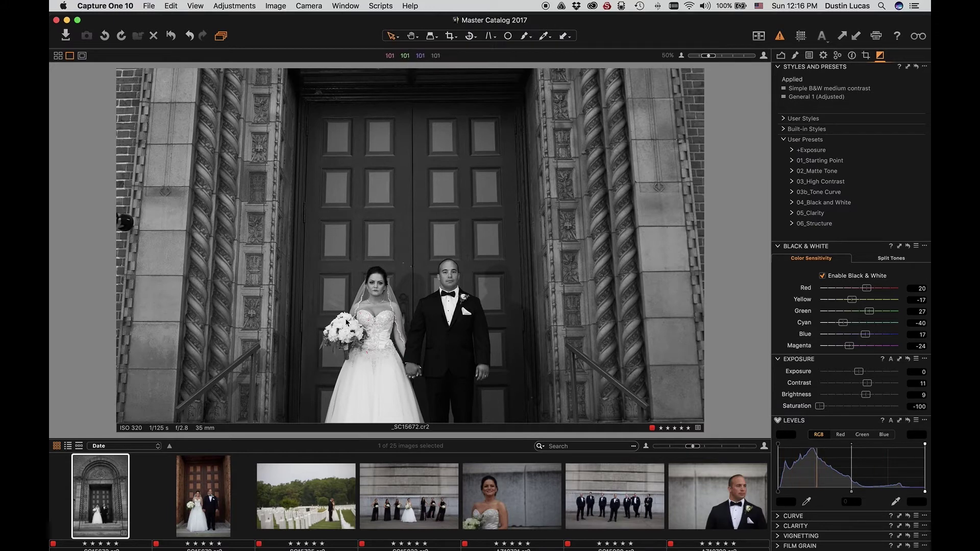
pyautogui.doubleClick(832, 407)
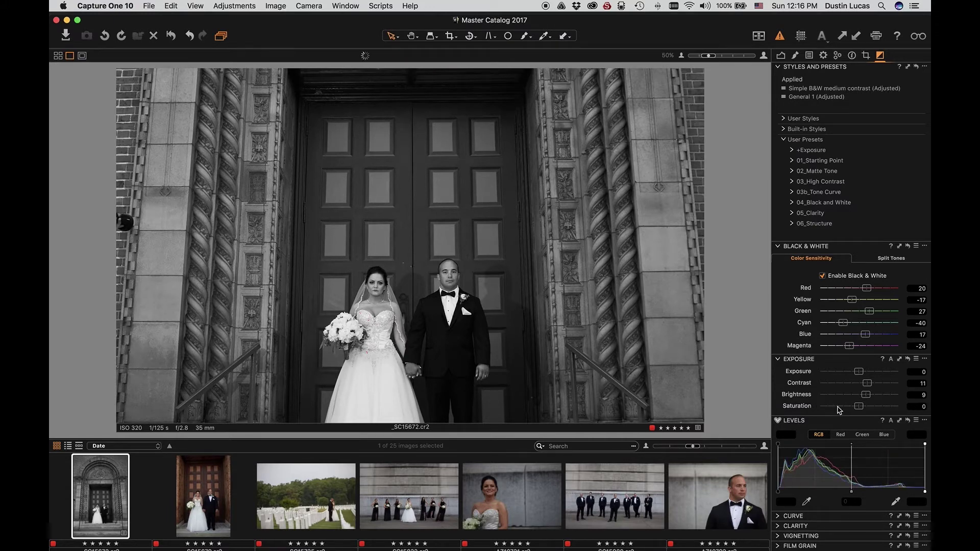
pyautogui.click(823, 276)
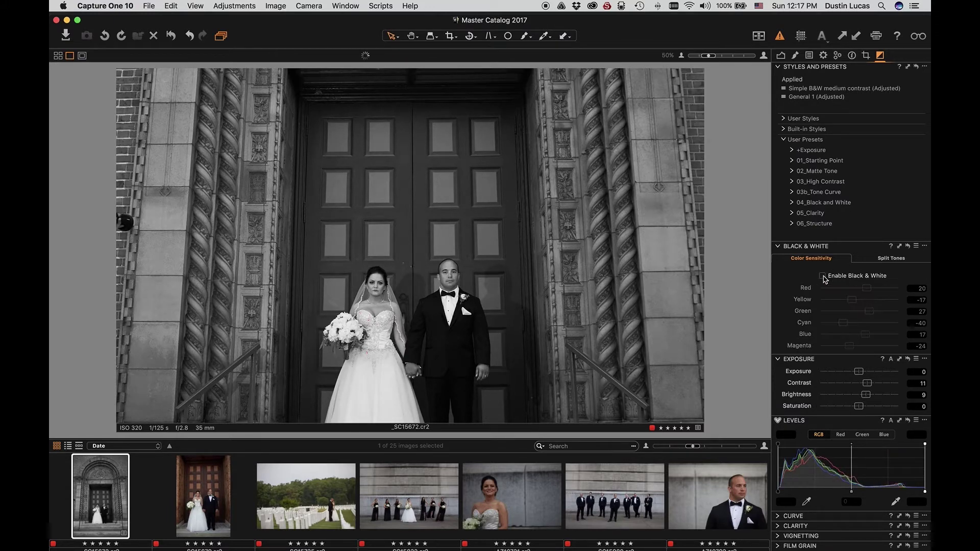
pyautogui.click(823, 276)
# - Adjust the colour sensitivity sliders to Red 40, Yellow -5, Green 17 and Blue 27
pyautogui.moveTo(866, 288); pyautogui.dragTo(842, 345)
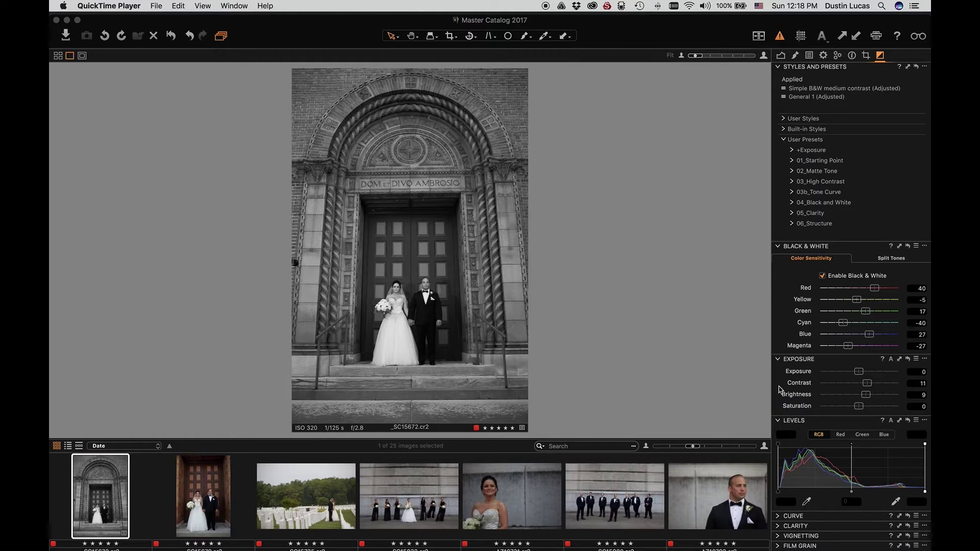
pyautogui.click(783, 363)
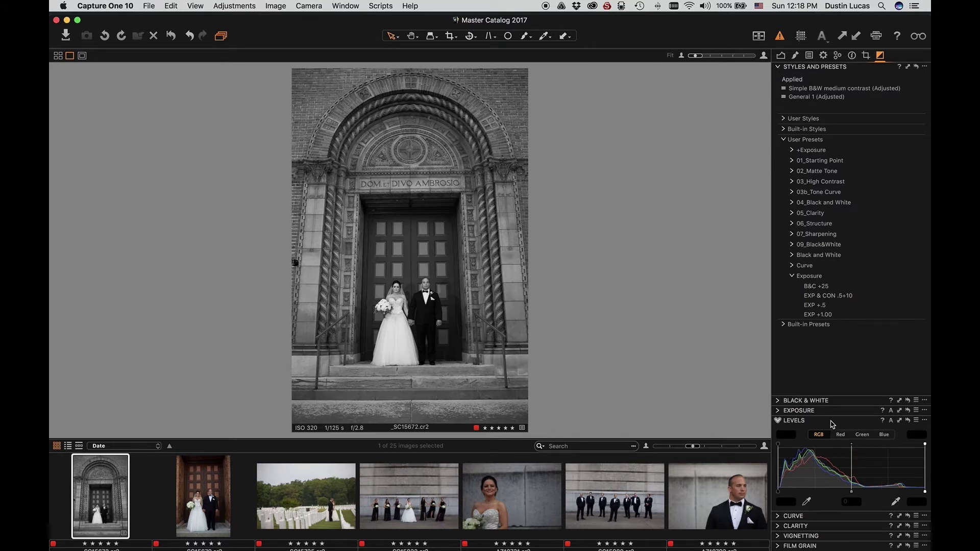
# - Float Levels and Curve beside the photo, expand Curve, and pull the Levels white and black points inward
pyautogui.moveTo(830, 422); pyautogui.dragTo(671, 71)
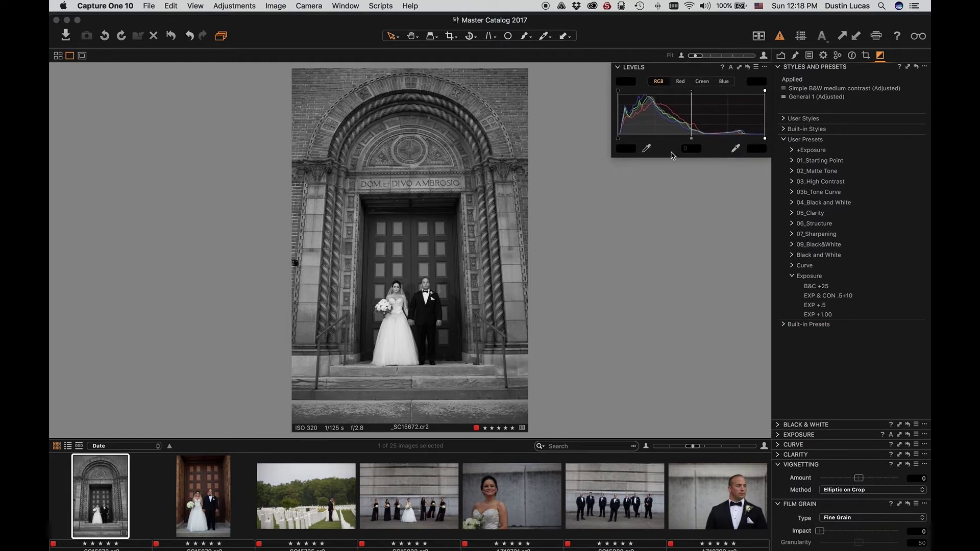
pyautogui.moveTo(671, 72); pyautogui.dragTo(671, 71)
pyautogui.moveTo(792, 445); pyautogui.dragTo(633, 163)
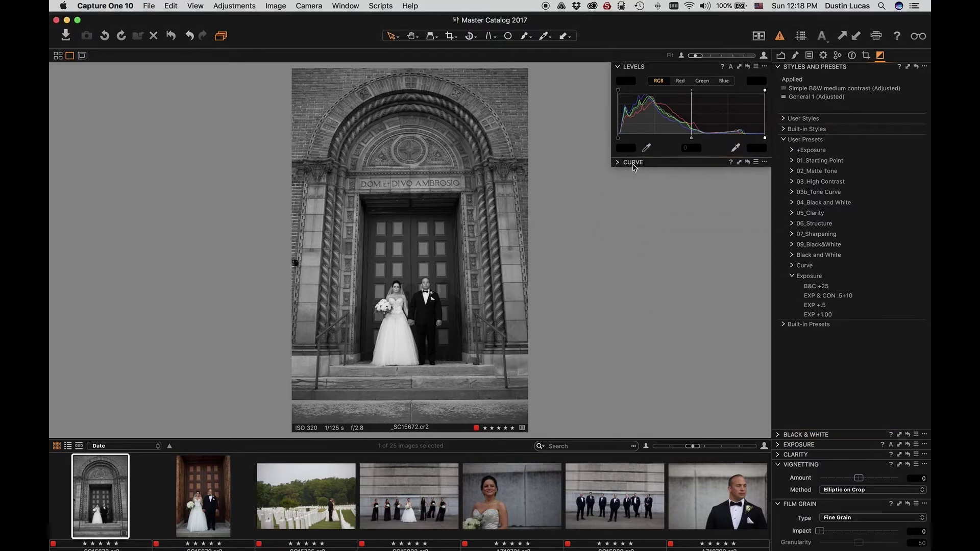
pyautogui.click(620, 163)
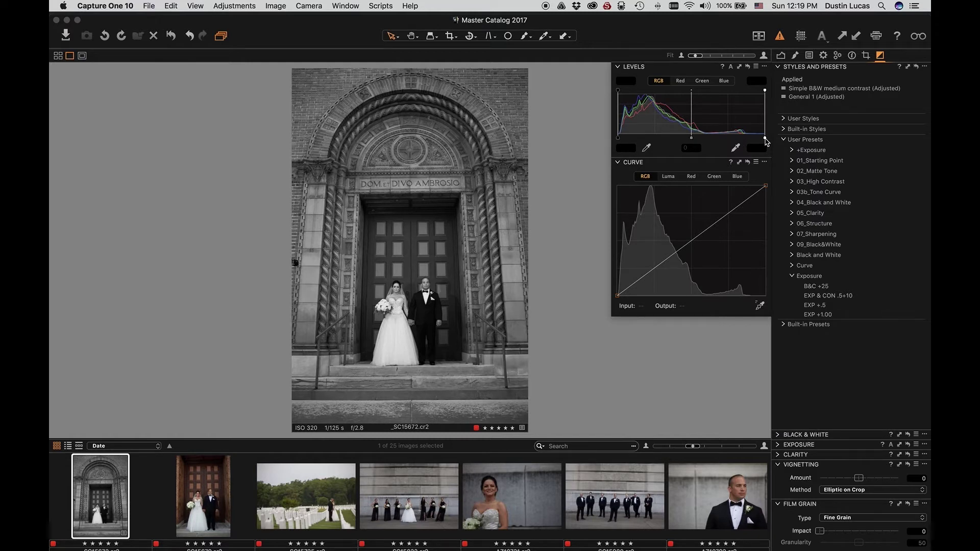
pyautogui.moveTo(765, 139); pyautogui.dragTo(746, 138)
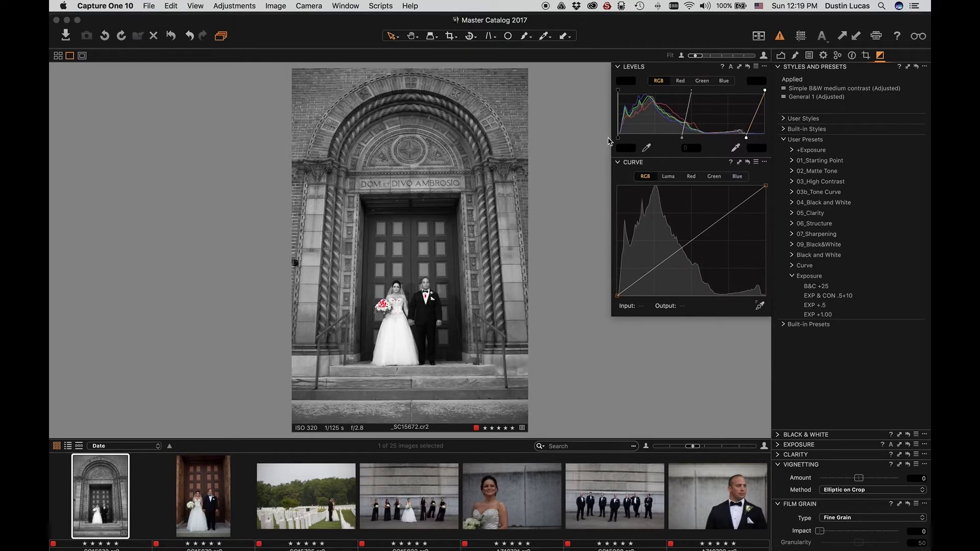
pyautogui.moveTo(618, 138); pyautogui.dragTo(618, 138)
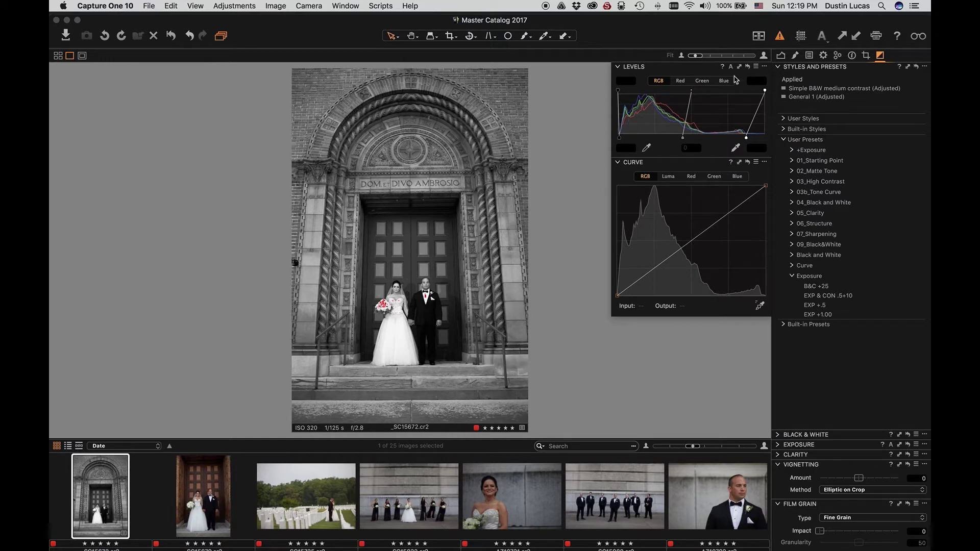
# - Reset Levels, then set the input black point to 20 and white point to 235
pyautogui.click(747, 66)
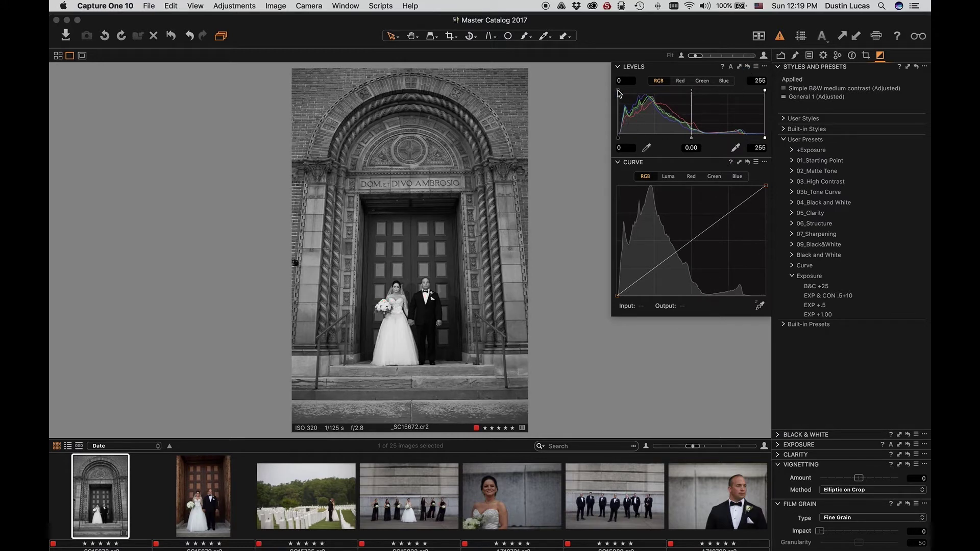
pyautogui.moveTo(618, 92); pyautogui.dragTo(628, 91)
pyautogui.scroll(1, 426, 313)
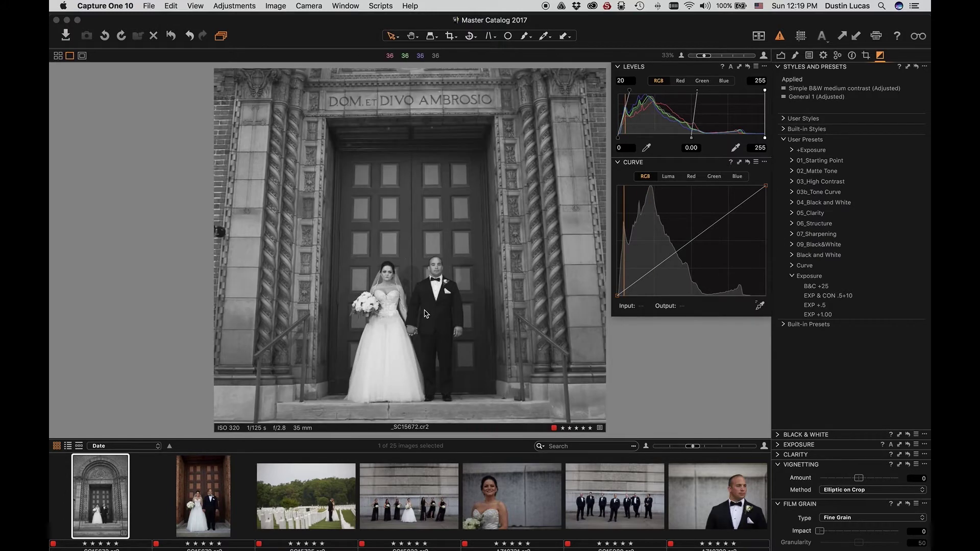
pyautogui.scroll(1, 426, 312)
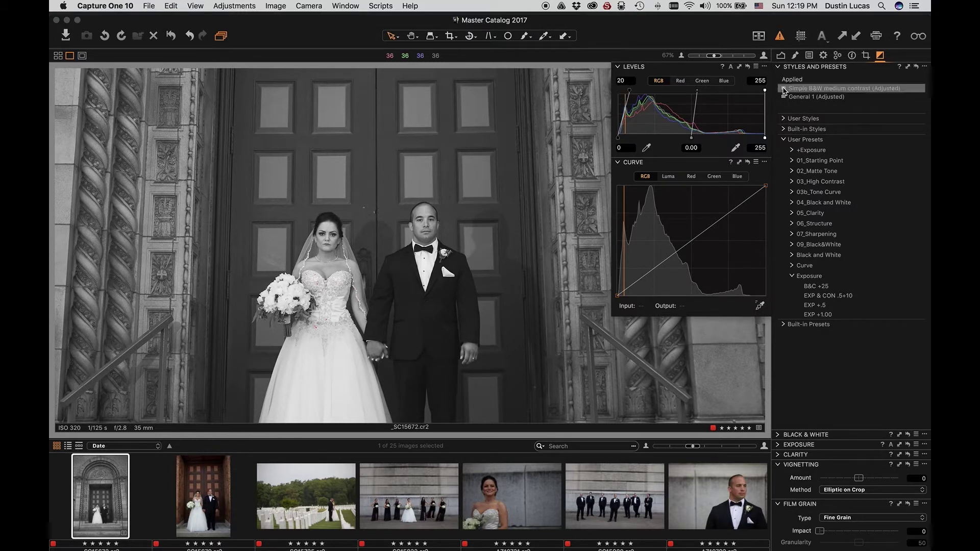
pyautogui.moveTo(766, 92); pyautogui.dragTo(753, 90)
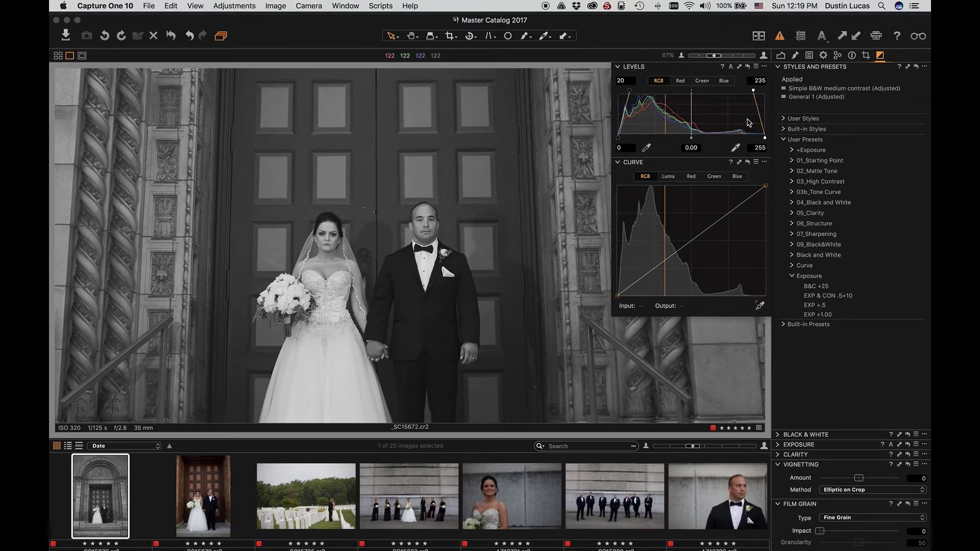
# - Compare against the reset Levels, restore the settings, and lower the output white to 242
pyautogui.click(747, 67)
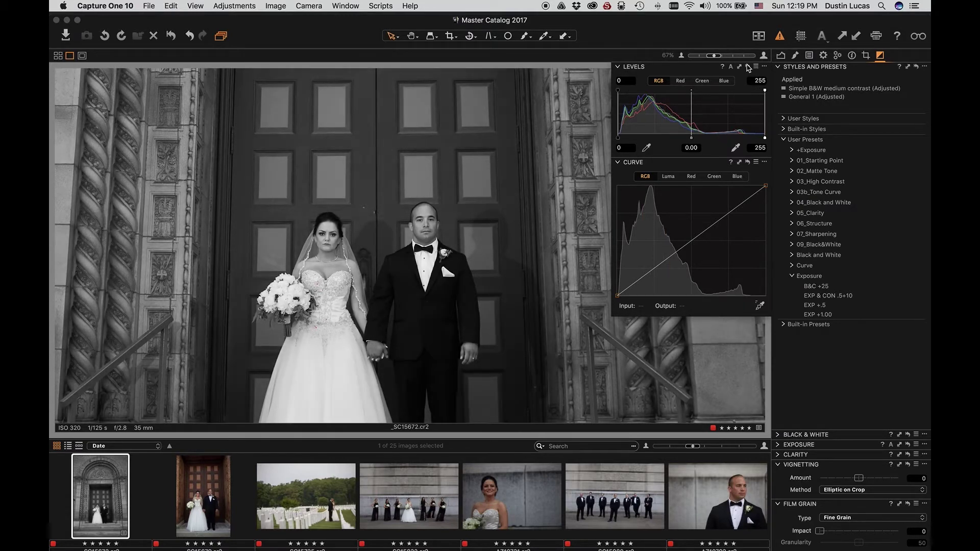
pyautogui.press('super+z')
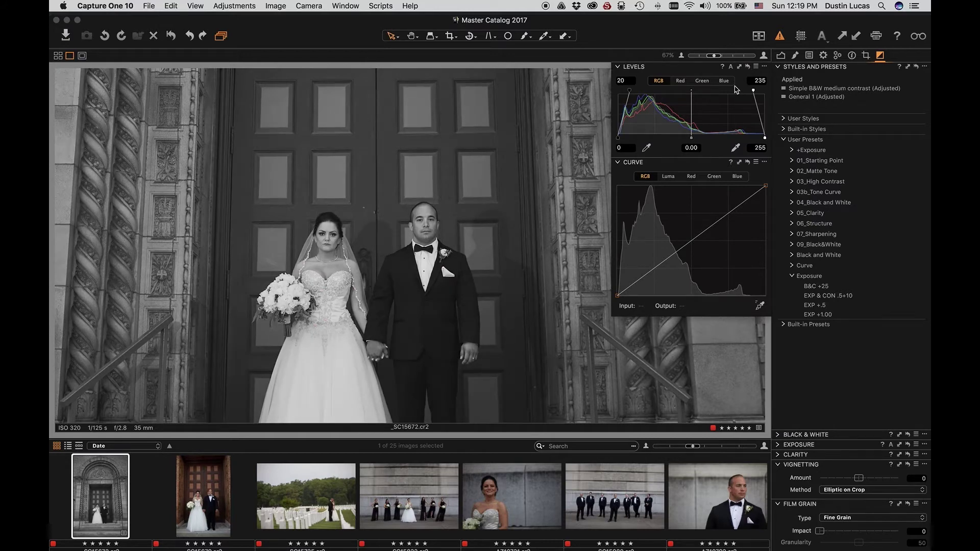
pyautogui.moveTo(765, 137); pyautogui.dragTo(759, 139)
pyautogui.moveTo(617, 138); pyautogui.dragTo(618, 138)
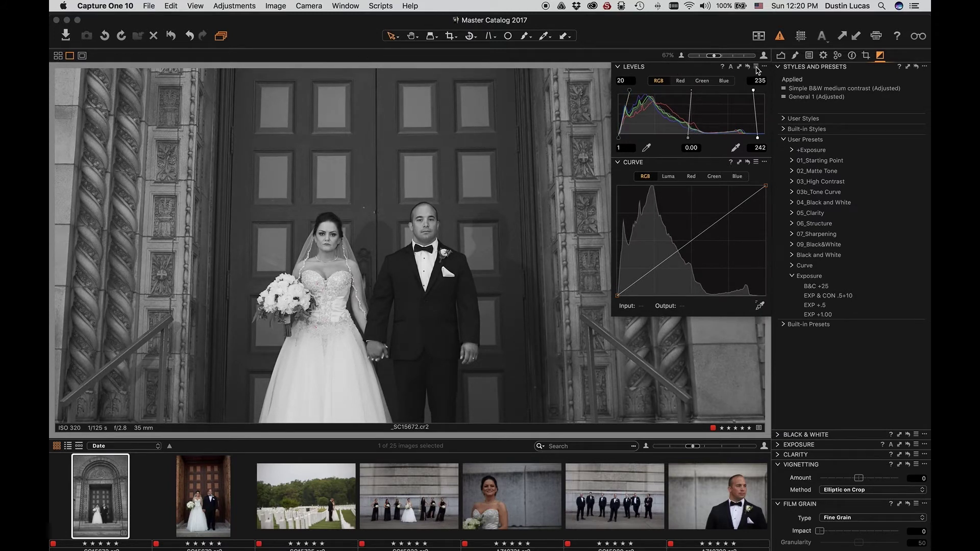
# - Begin saving the Levels settings as a user preset with 02_Matte Tone as the destination folder
pyautogui.click(756, 67)
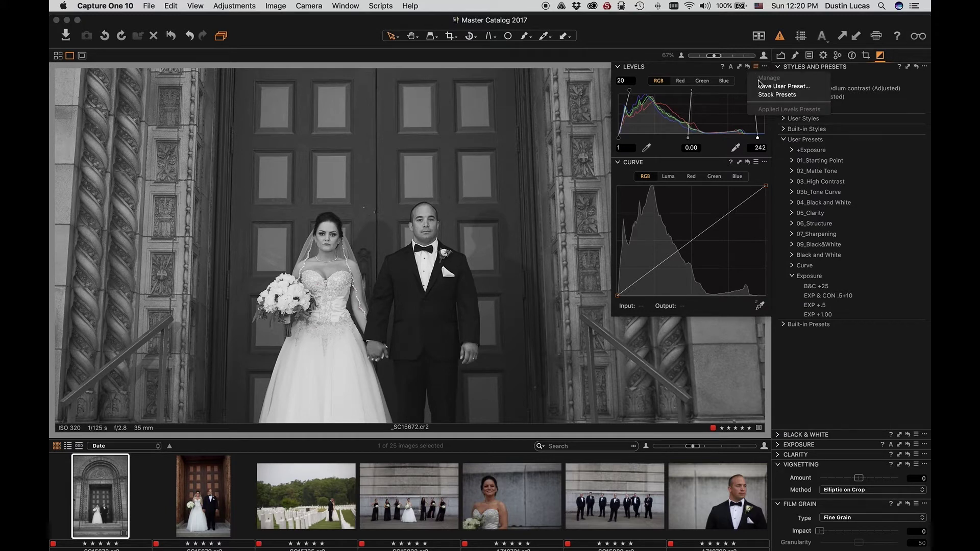
pyautogui.click(760, 86)
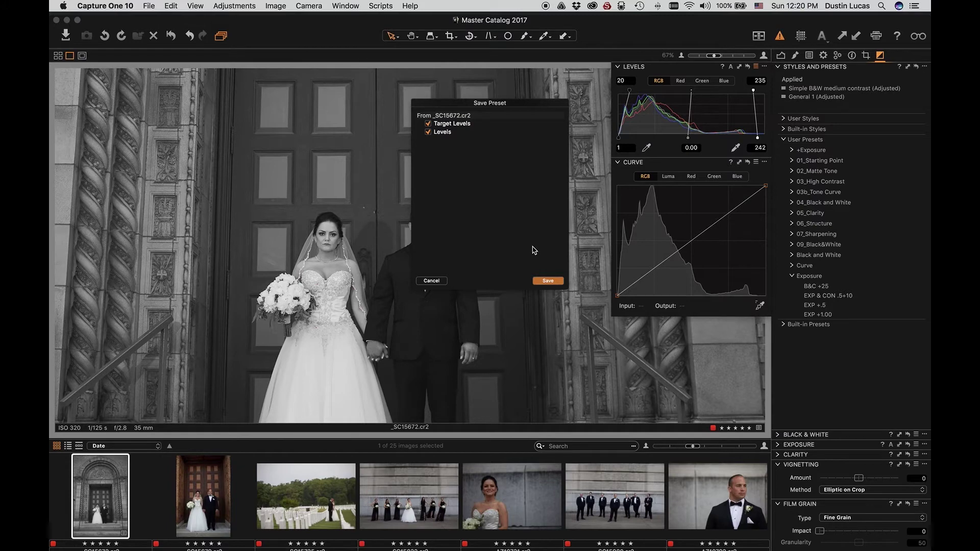
pyautogui.click(545, 282)
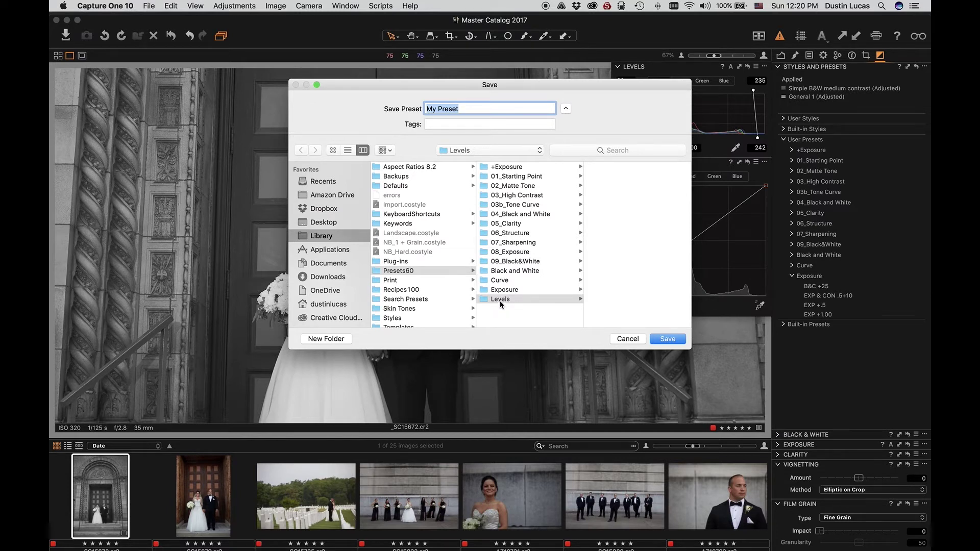
pyautogui.click(518, 185)
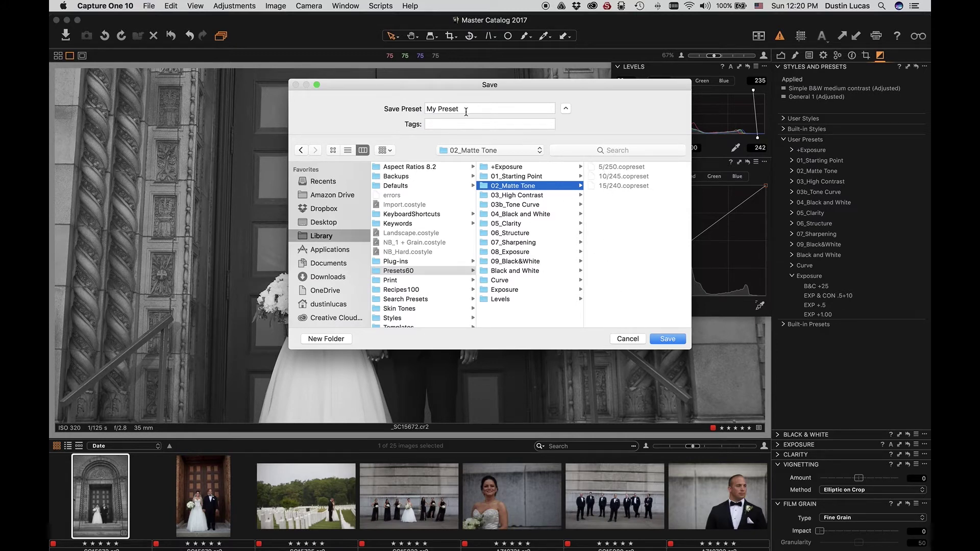
pyautogui.click(628, 339)
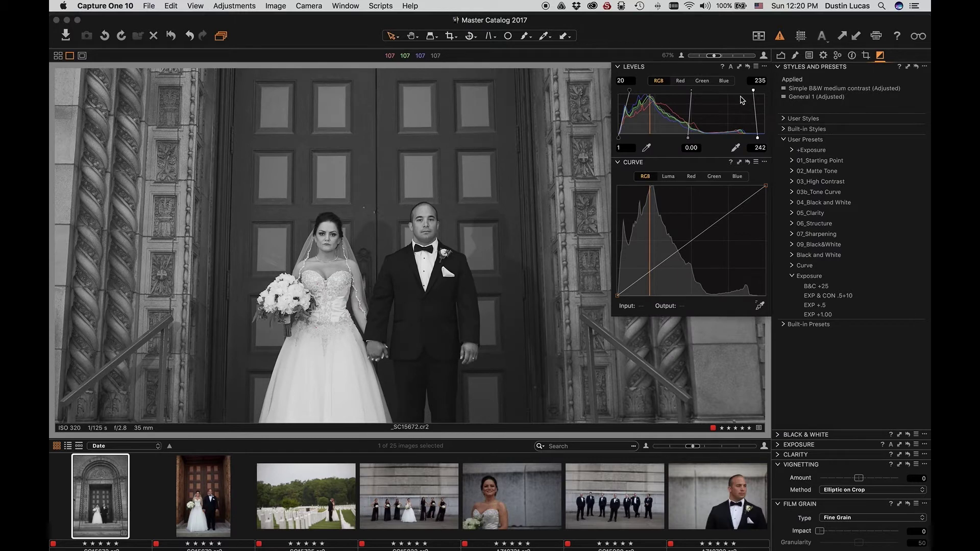
# - Reset Levels, compare the 10:245, 15:240 and 5:250 Matte Tone presets, and keep 15:240 with midtones reset
pyautogui.click(746, 67)
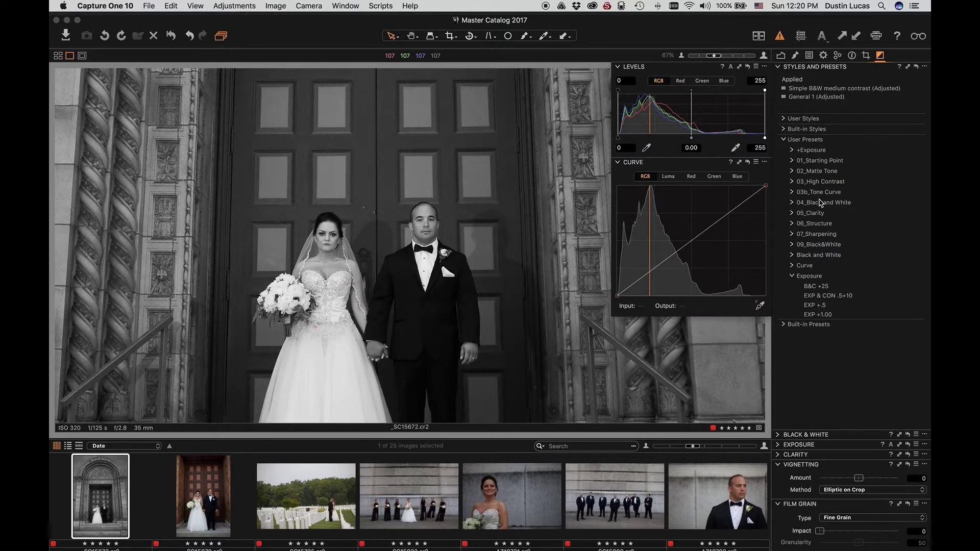
pyautogui.click(795, 171)
pyautogui.click(812, 181)
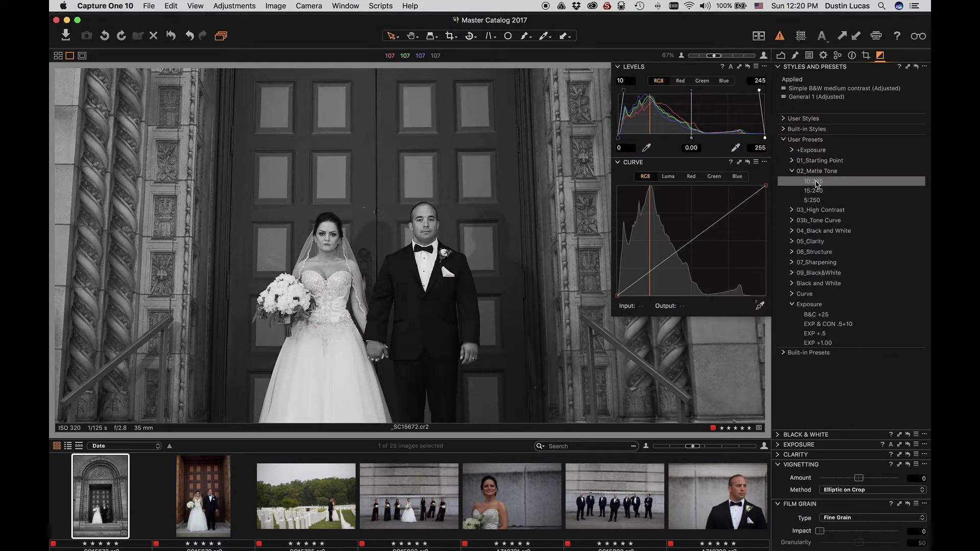
pyautogui.click(815, 192)
pyautogui.click(814, 200)
pyautogui.click(814, 191)
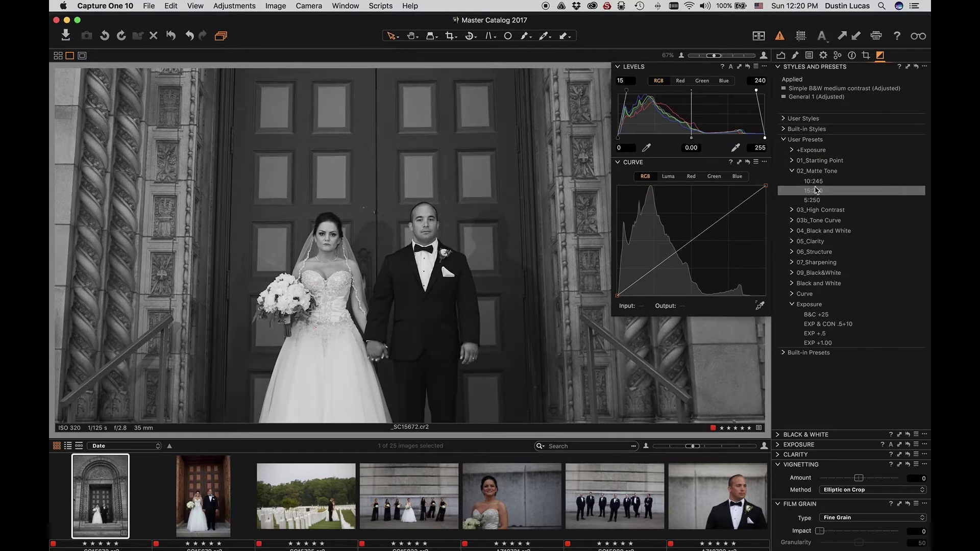
pyautogui.click(813, 182)
pyautogui.click(814, 191)
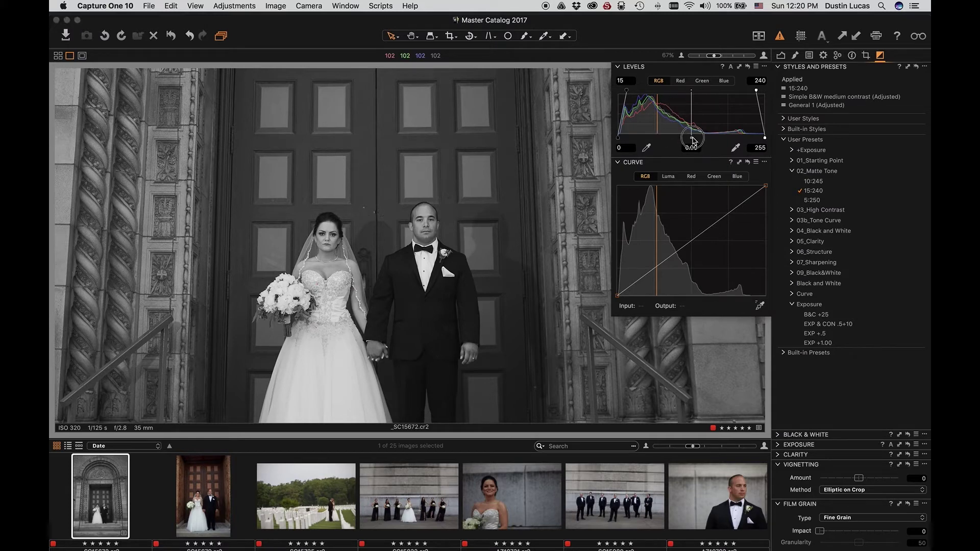
pyautogui.moveTo(691, 138)
pyautogui.mouseDown()
pyautogui.moveTo(680, 138)
pyautogui.moveTo(692, 138)
pyautogui.mouseUp()
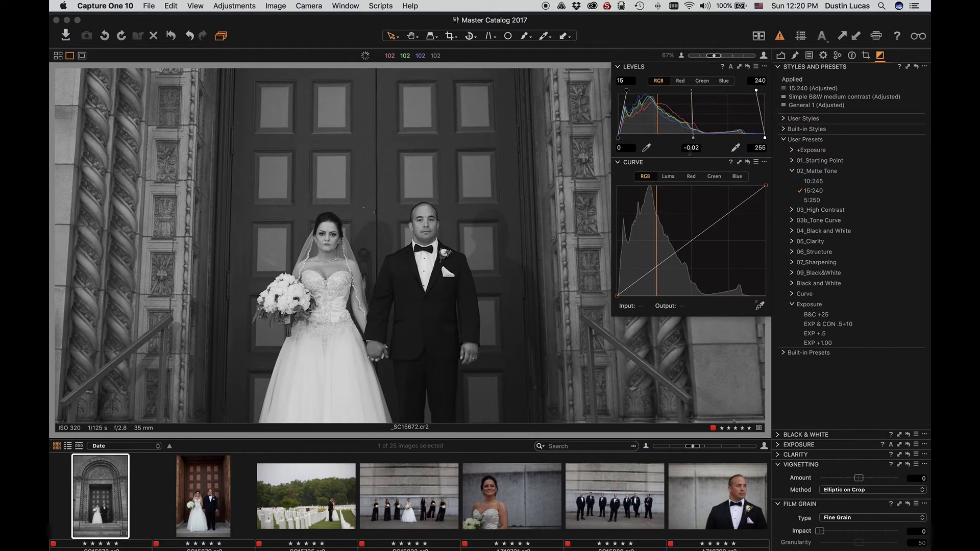
pyautogui.doubleClick(689, 148)
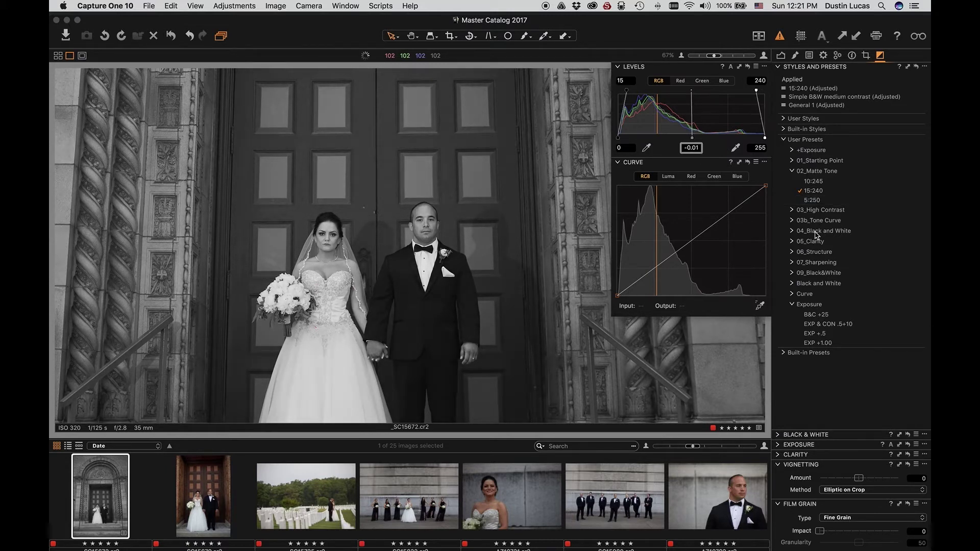
# - Browse 03_High Contrast, undo the B&W conversion, and compare the RGB and Luma S-Curve presets
pyautogui.click(793, 210)
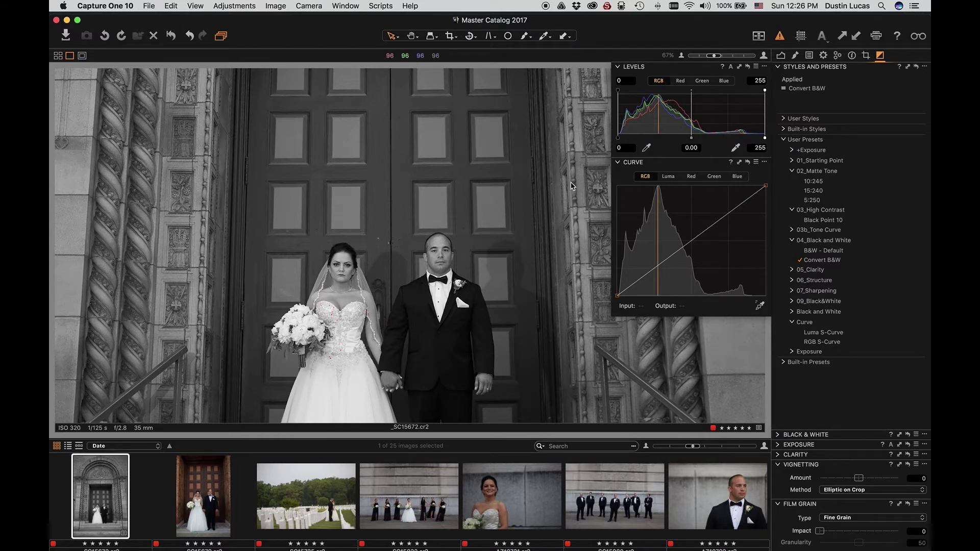
pyautogui.press('super+z')
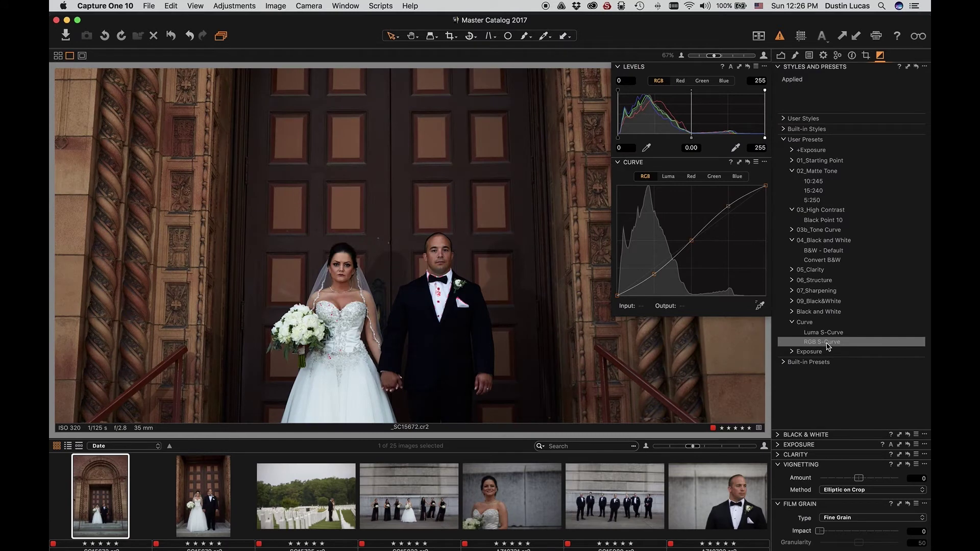
pyautogui.click(827, 346)
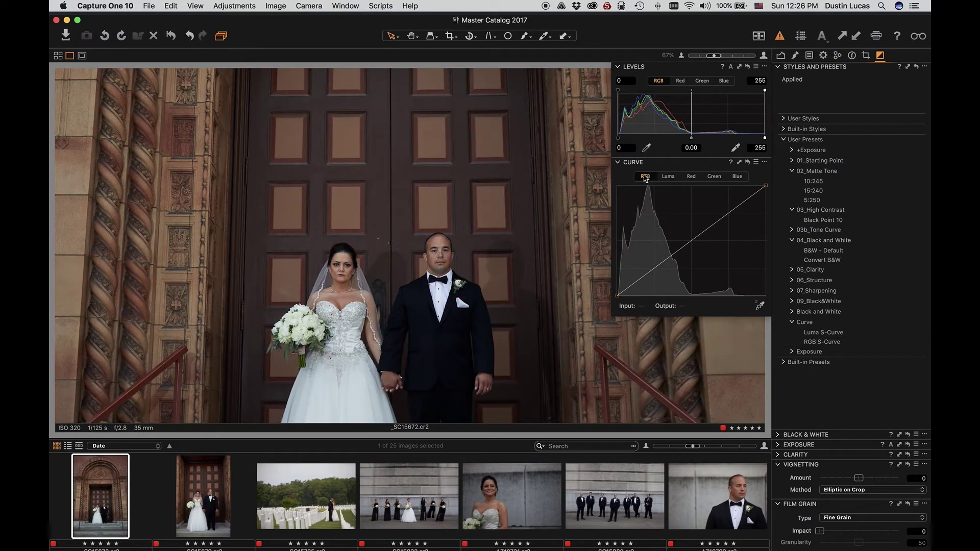
pyautogui.click(667, 177)
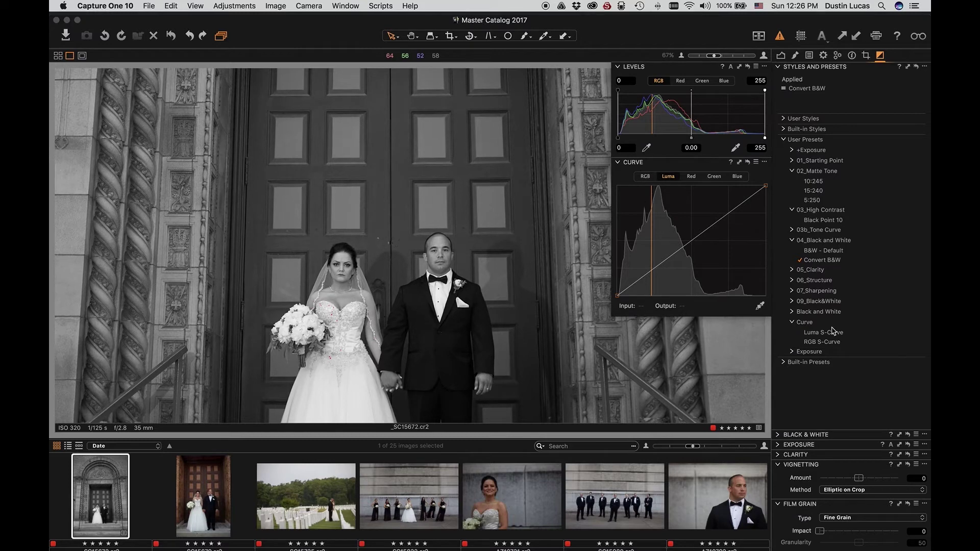
pyautogui.click(832, 332)
pyautogui.click(829, 343)
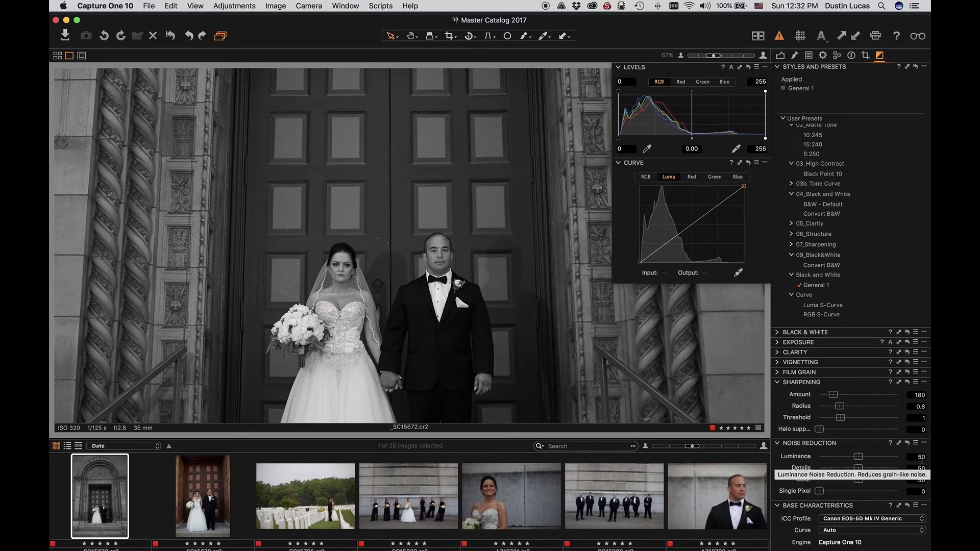
# - Set Luminance noise reduction to 0 and save it as the Canon EOS-5D Mk IV default
pyautogui.moveTo(860, 458); pyautogui.dragTo(811, 458)
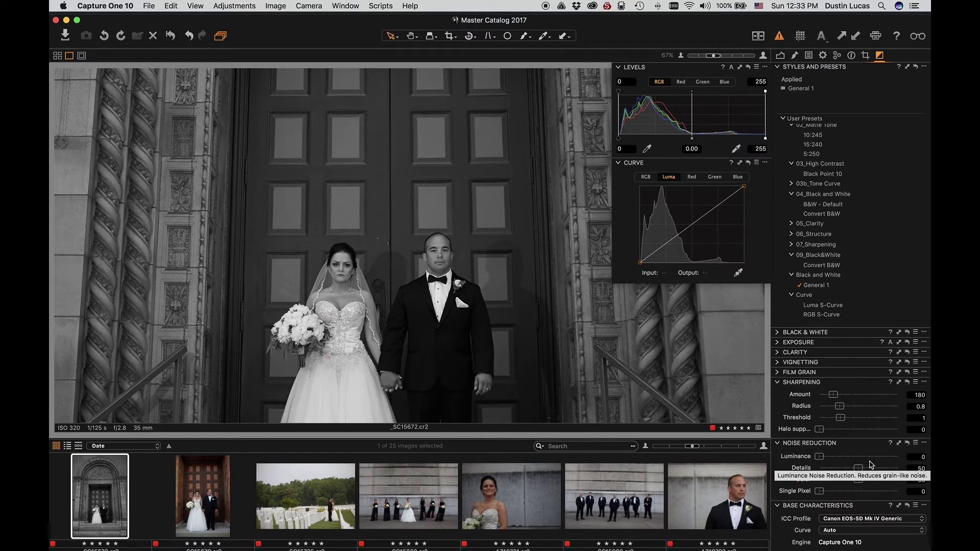
pyautogui.press('super+r')
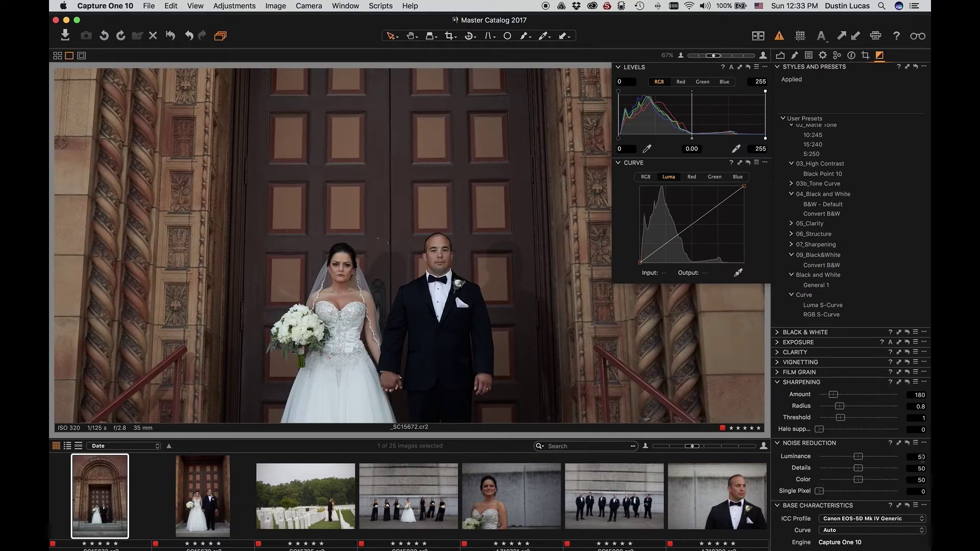
pyautogui.moveTo(858, 456); pyautogui.dragTo(814, 456)
pyautogui.click(924, 443)
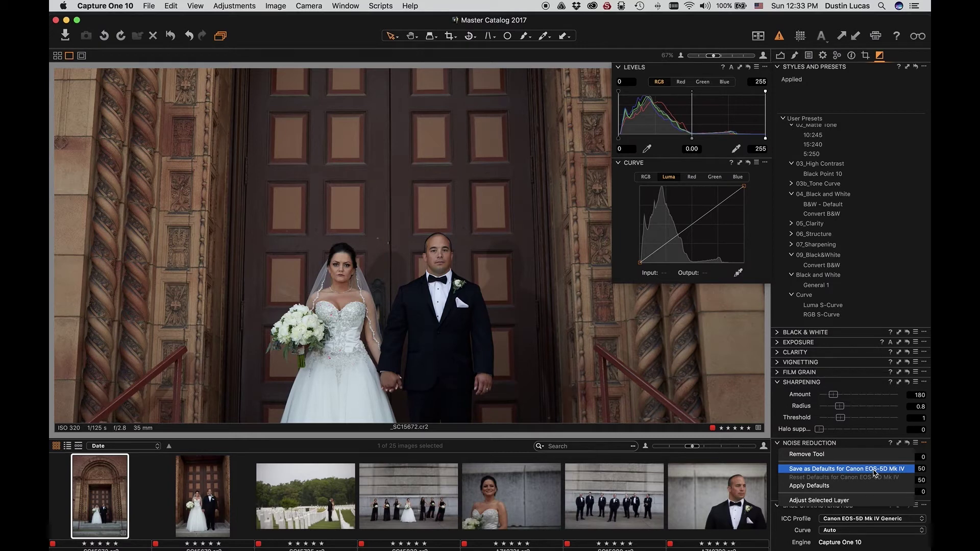
pyautogui.click(875, 473)
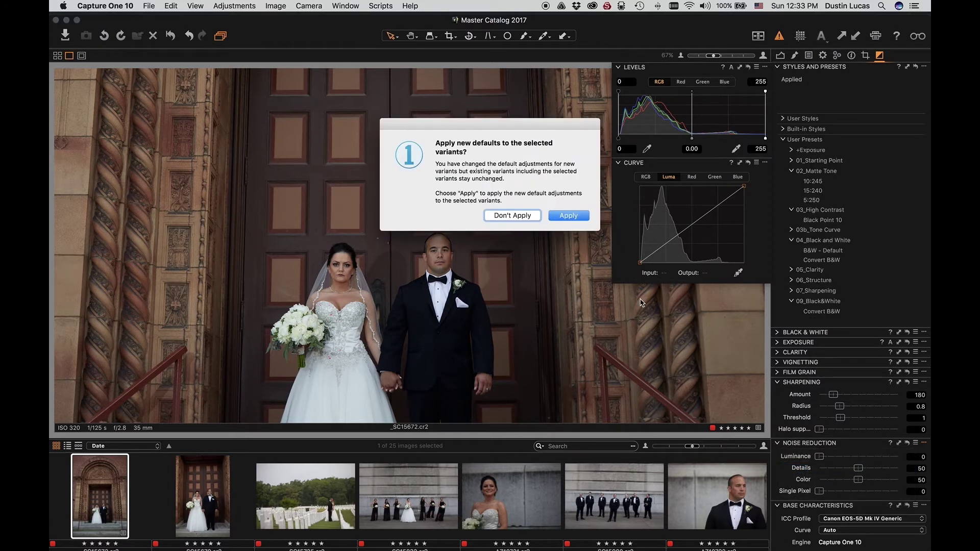
pyautogui.click(569, 216)
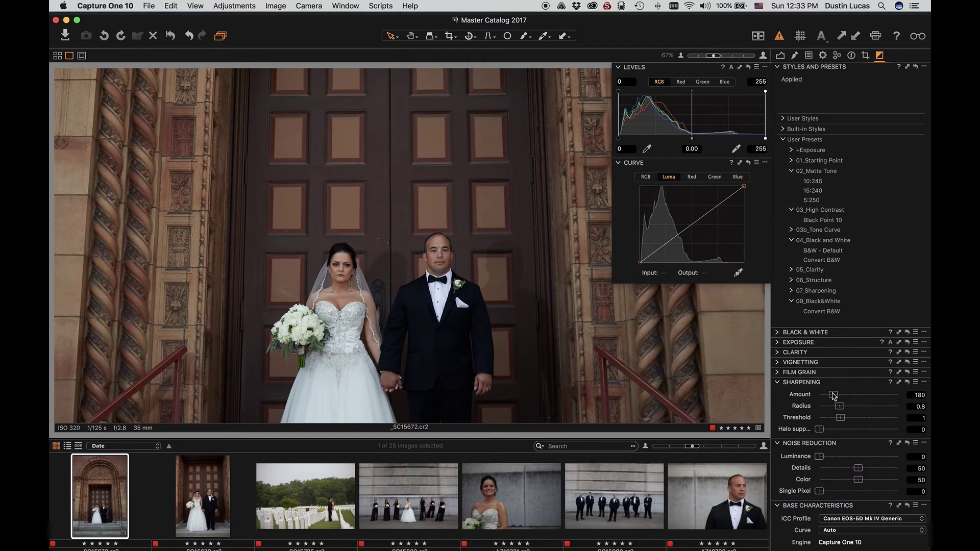
# - Check the Sharpening tool's options, then turn to the base curve choices
pyautogui.click(920, 383)
pyautogui.press('Escape')
pyautogui.click(860, 531)
# - Look through the ICC profiles unchanged and switch the base curve to Linear Response
pyautogui.click(861, 531)
pyautogui.click(862, 521)
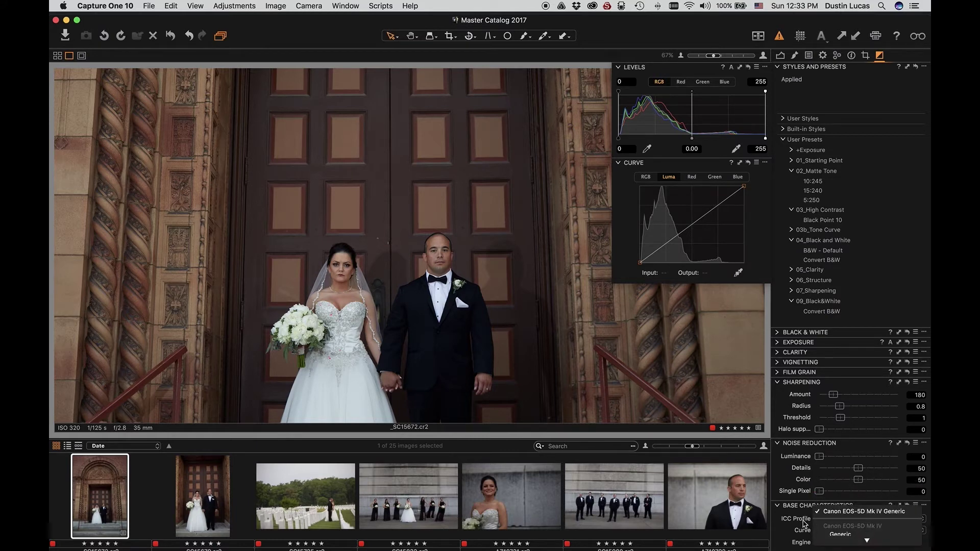
pyautogui.click(803, 524)
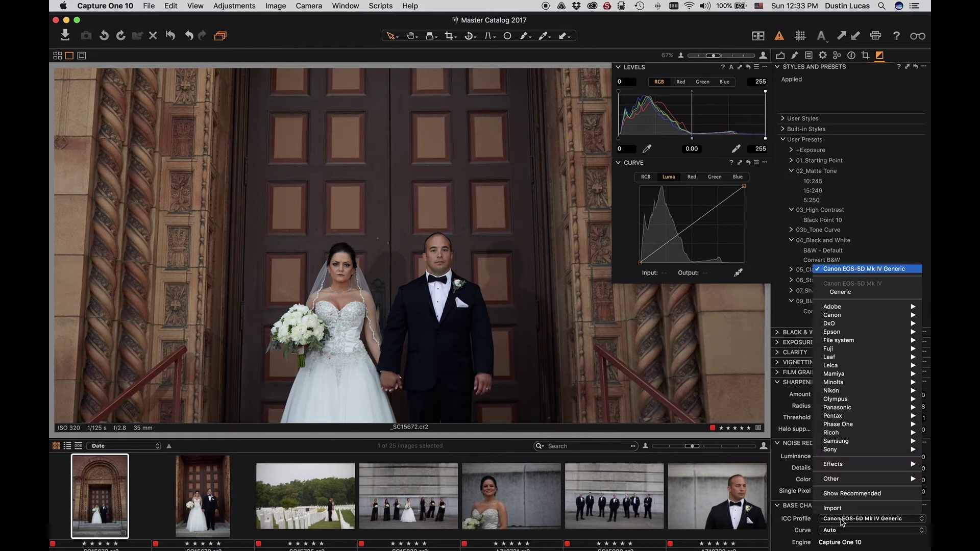
pyautogui.click(842, 520)
pyautogui.click(841, 521)
pyautogui.click(841, 530)
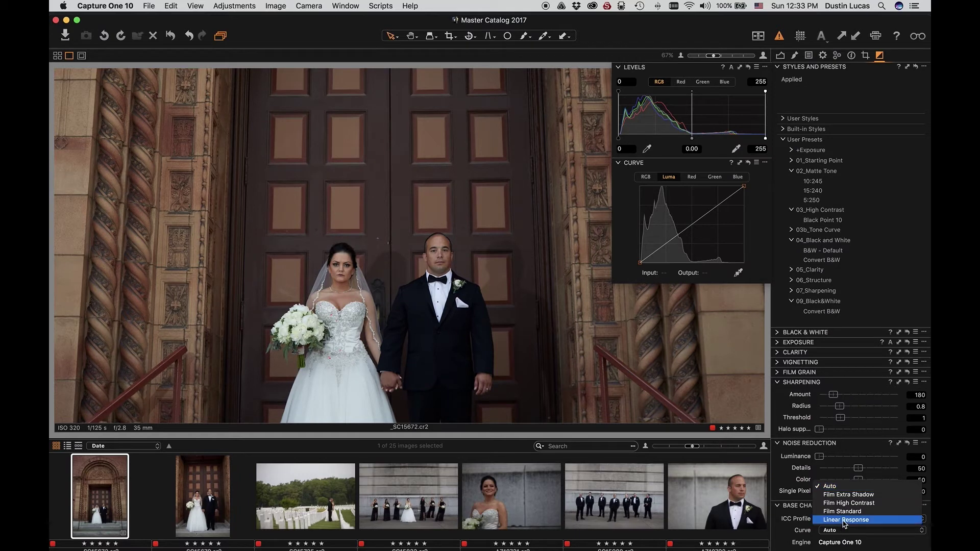
pyautogui.click(844, 520)
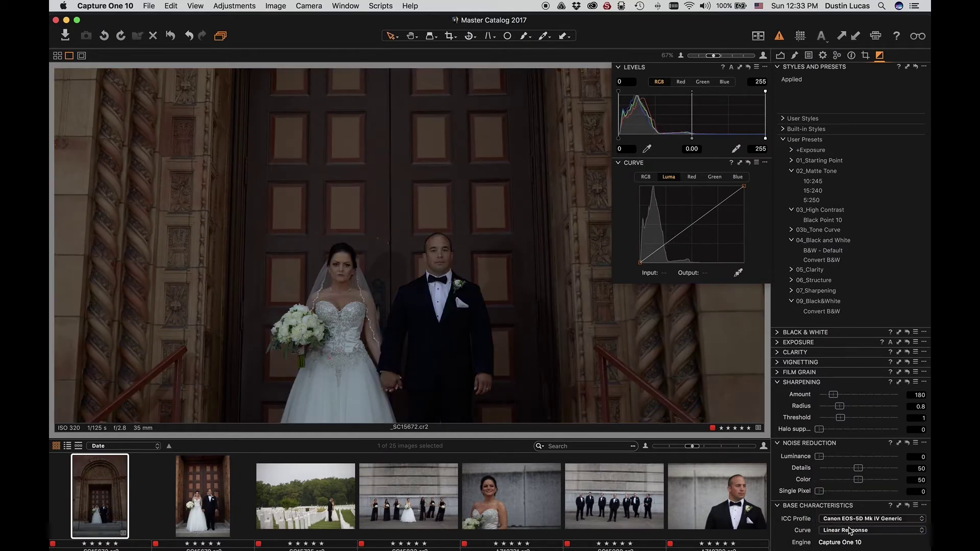
# - Compare Film Standard and Auto curves, then save Film Standard as the camera default
pyautogui.click(849, 530)
pyautogui.click(849, 522)
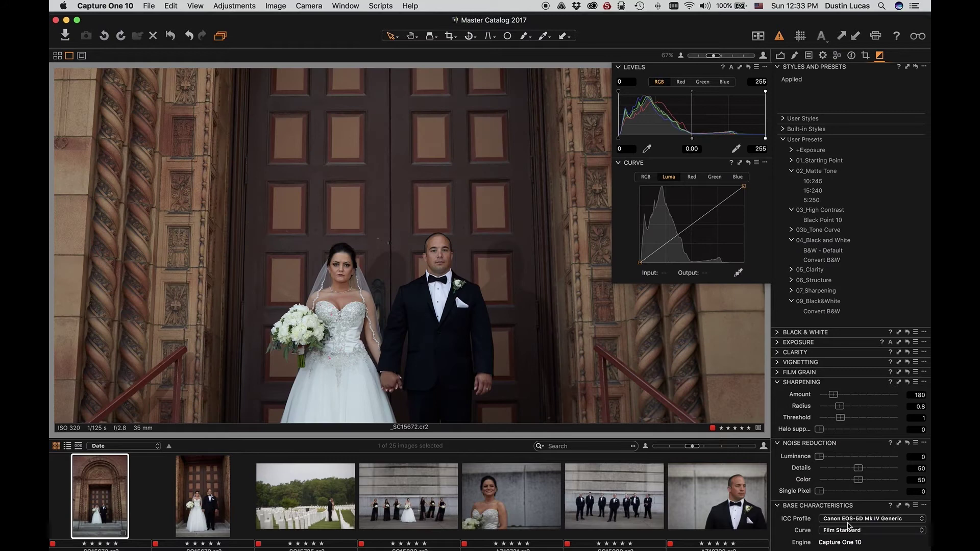
pyautogui.click(849, 528)
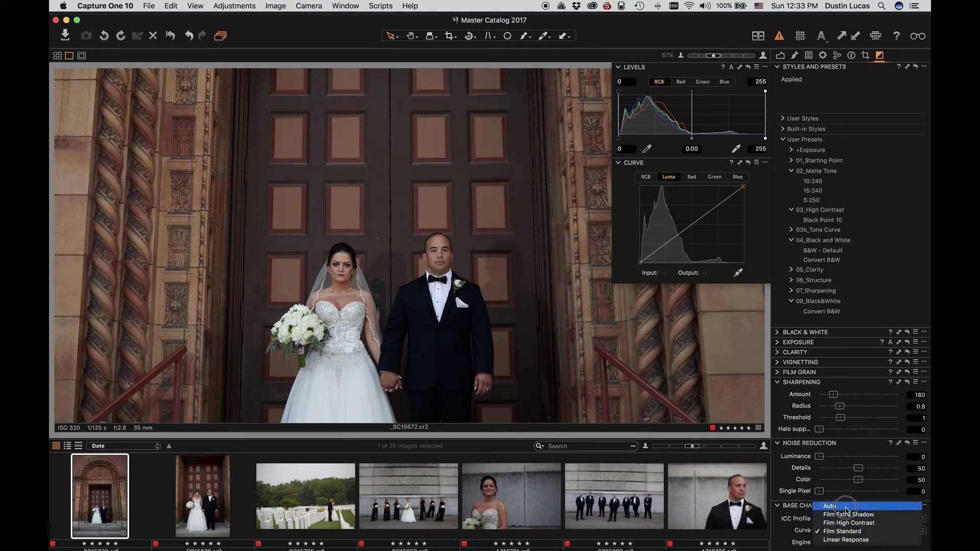
pyautogui.click(844, 510)
pyautogui.click(847, 530)
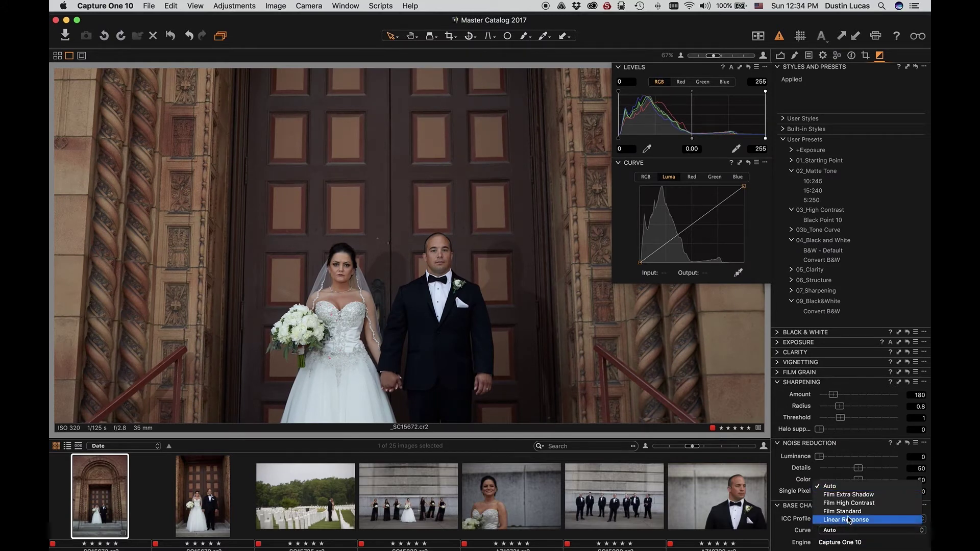
pyautogui.click(847, 512)
pyautogui.click(924, 505)
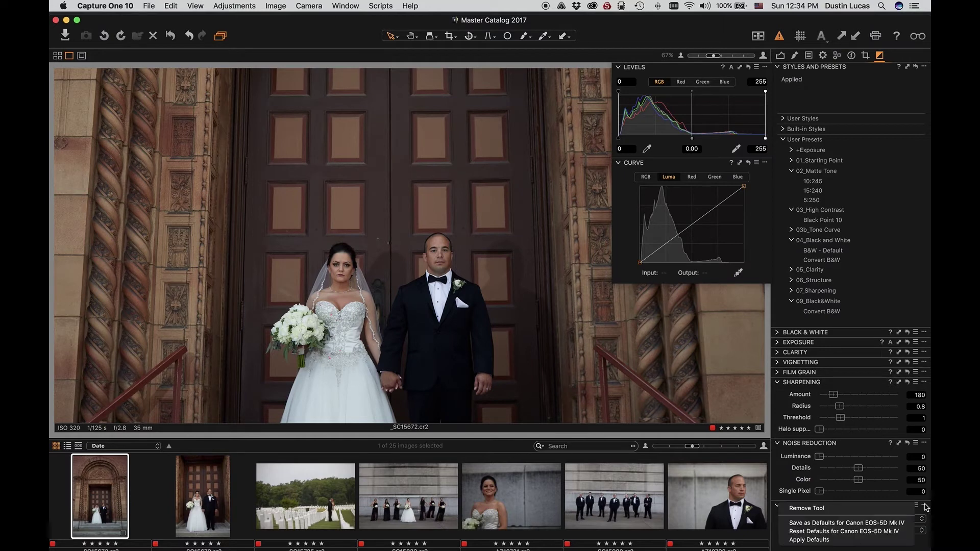
pyautogui.click(872, 522)
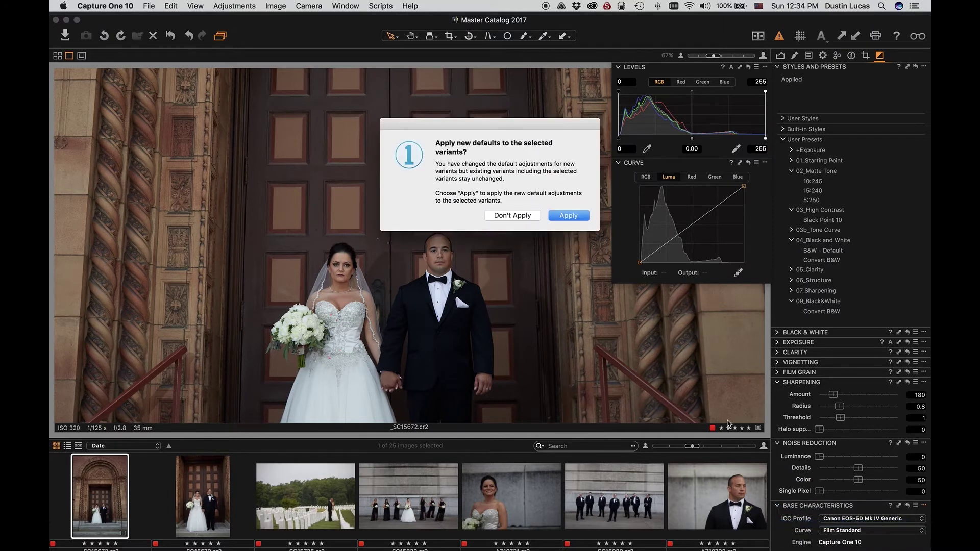
pyautogui.click(576, 216)
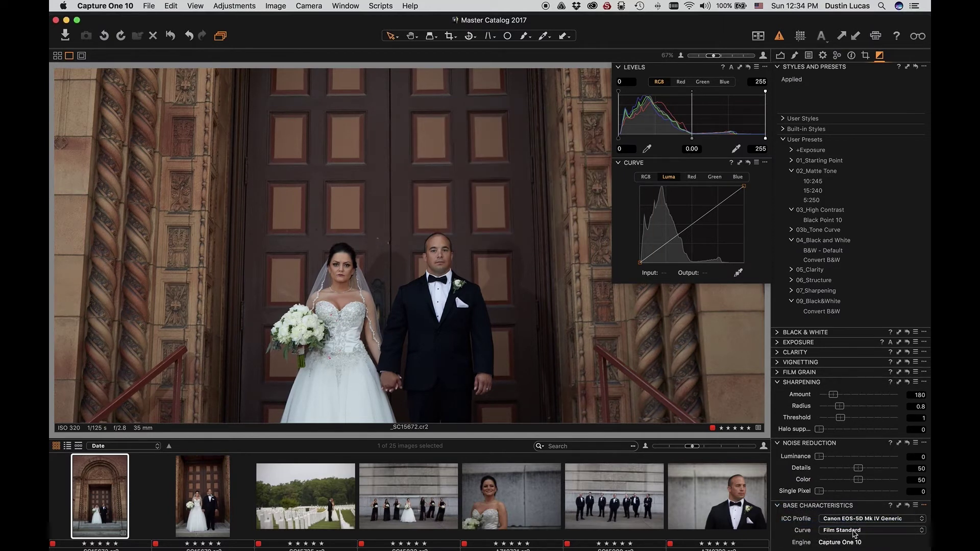
# - Switch the base curve to Film Extra Shadow and save it as the camera default
pyautogui.click(857, 532)
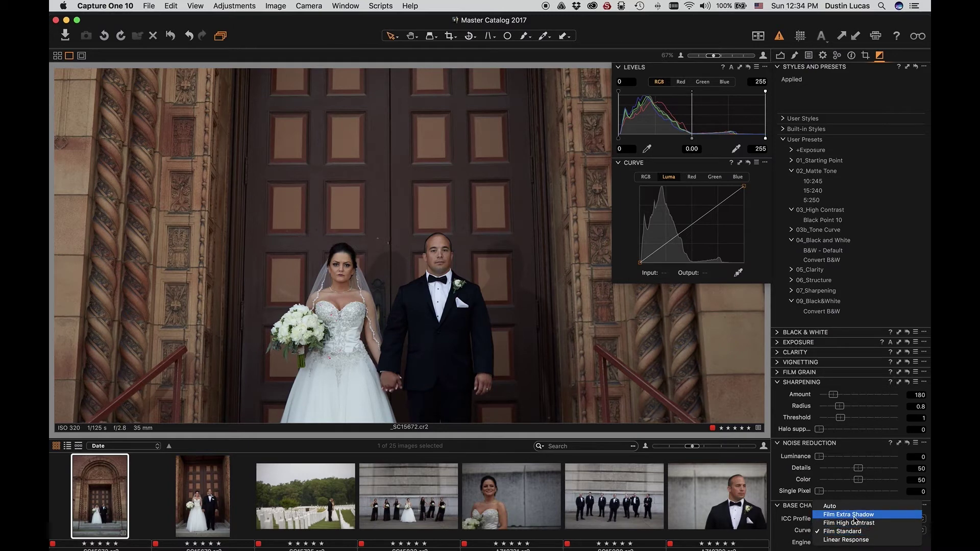
pyautogui.click(854, 516)
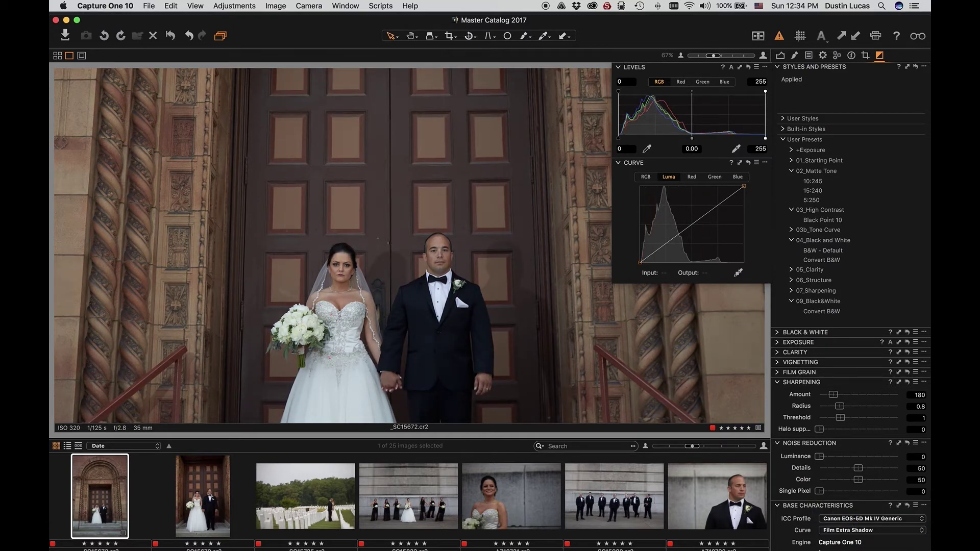
pyautogui.click(924, 505)
pyautogui.click(876, 523)
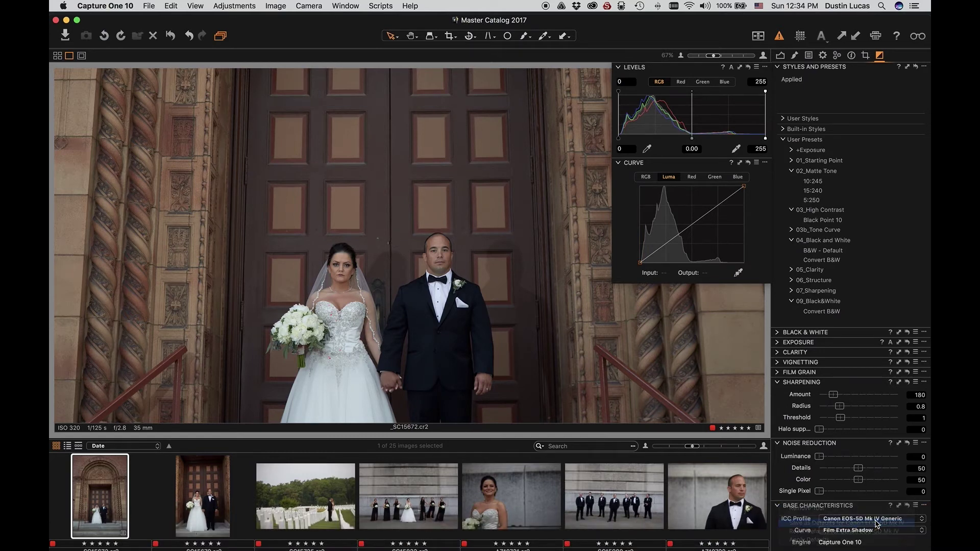
pyautogui.click(579, 220)
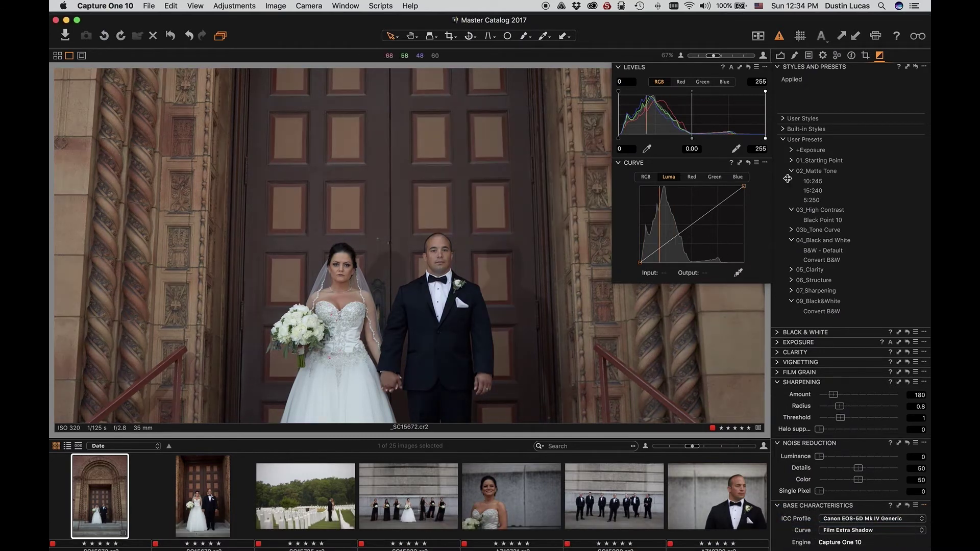
# - Apply the saved defaults and the 15:240 preset, then reset all adjustments with Cmd+R
pyautogui.click(826, 251)
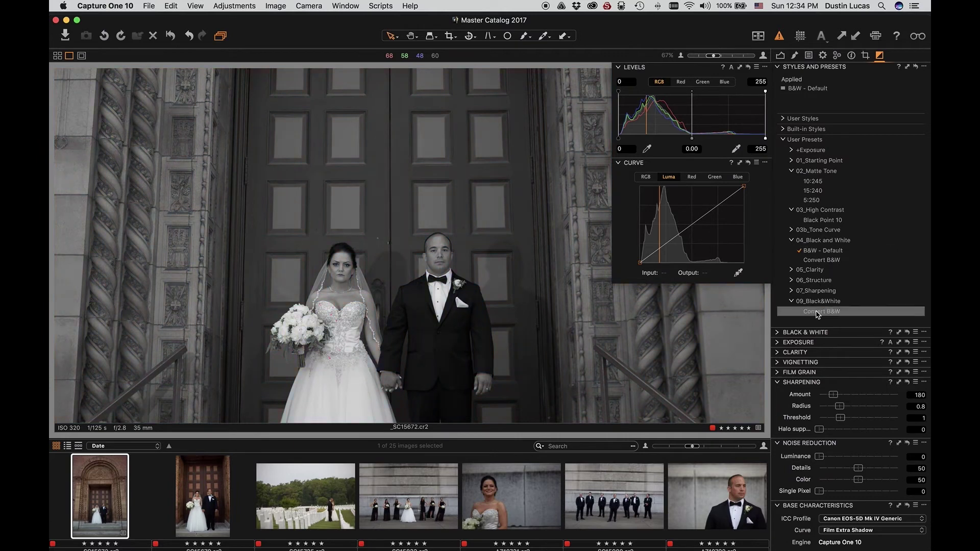
pyautogui.click(820, 192)
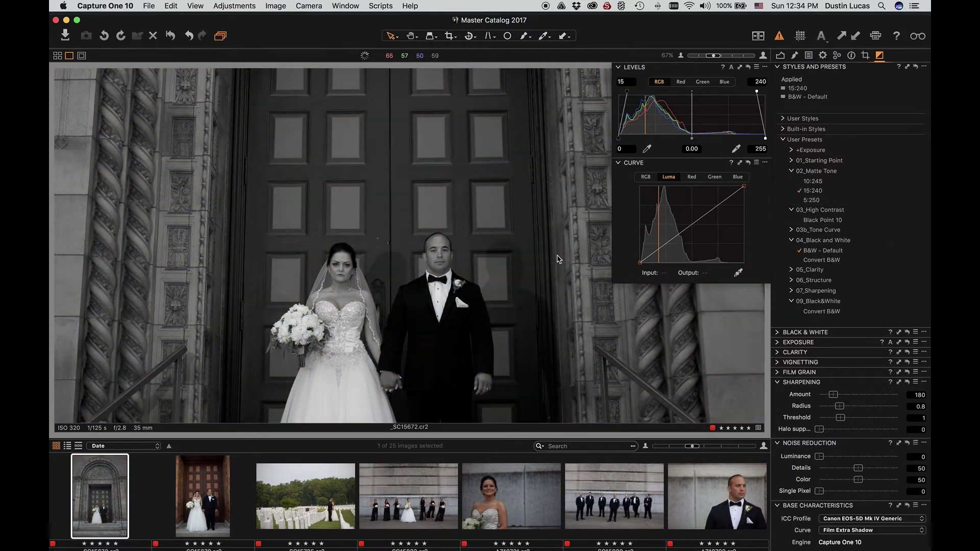
pyautogui.press('super+r')
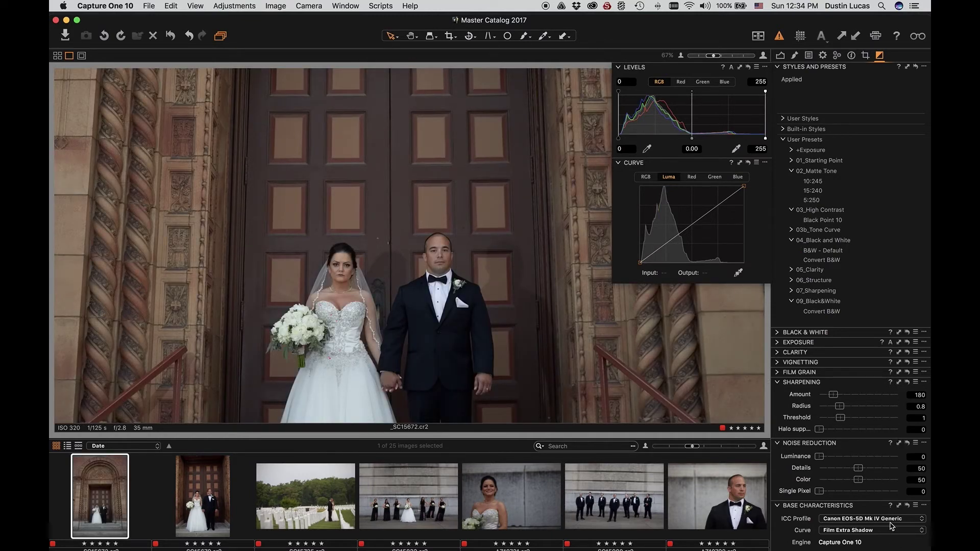
# - Expand Built-in Styles > B&W and preview B&W - Portrait 2 and Portrait 3
pyautogui.click(924, 505)
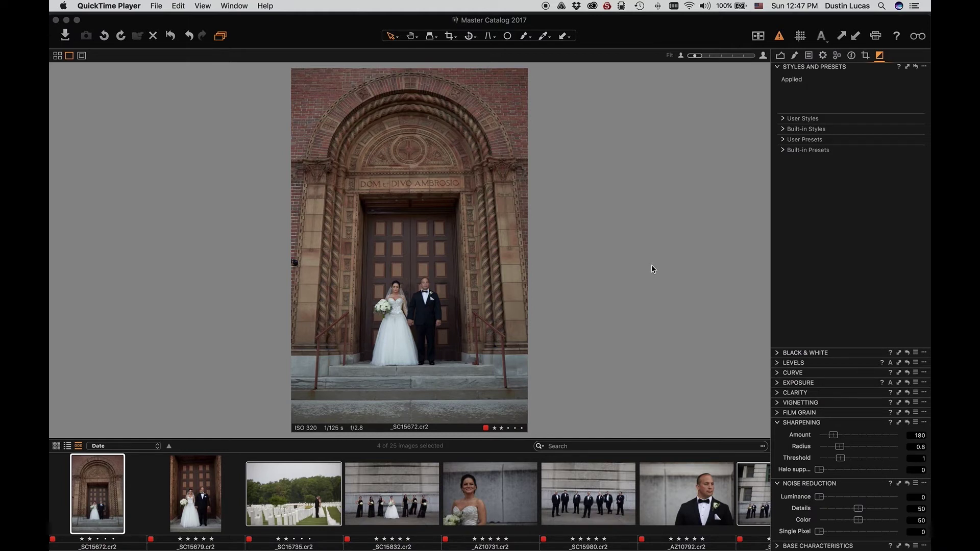
pyautogui.click(783, 129)
pyautogui.click(828, 178)
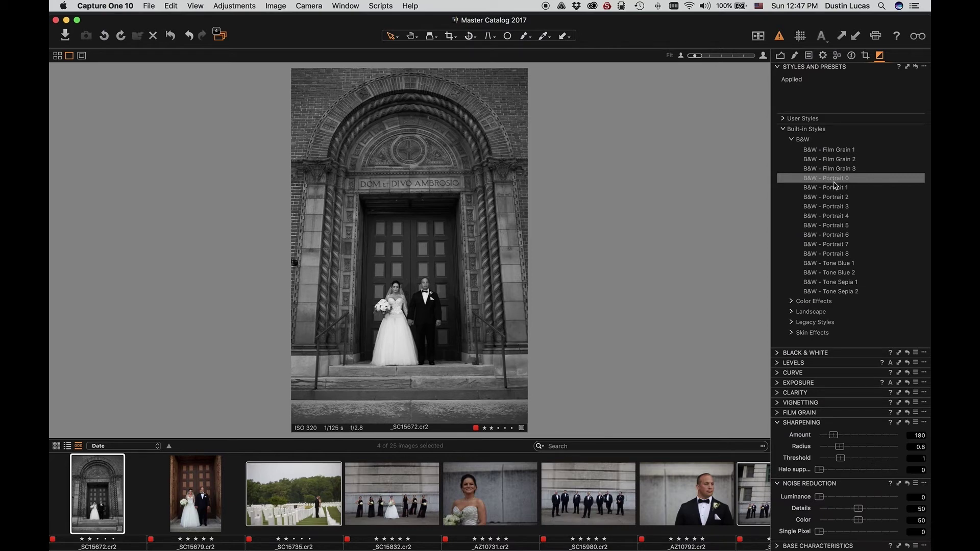
pyautogui.click(835, 197)
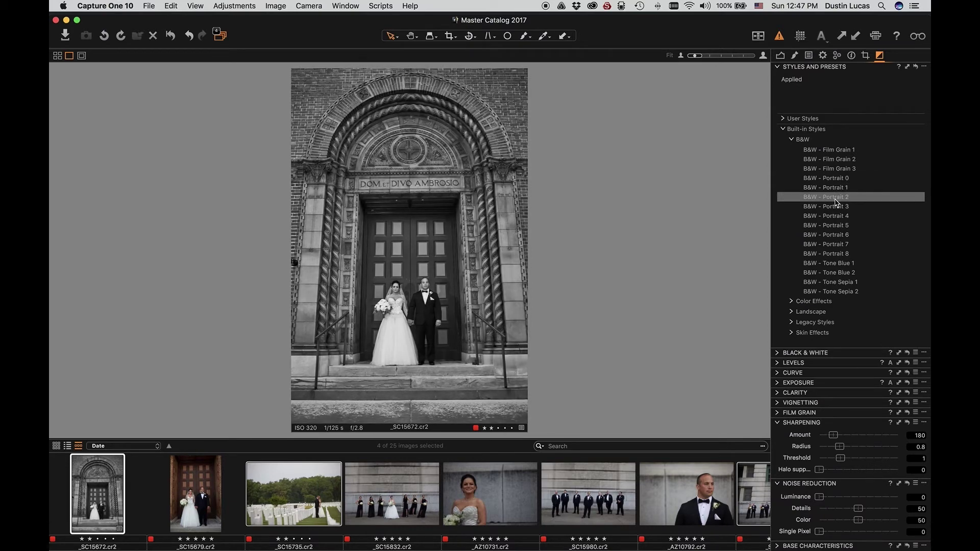
pyautogui.click(836, 206)
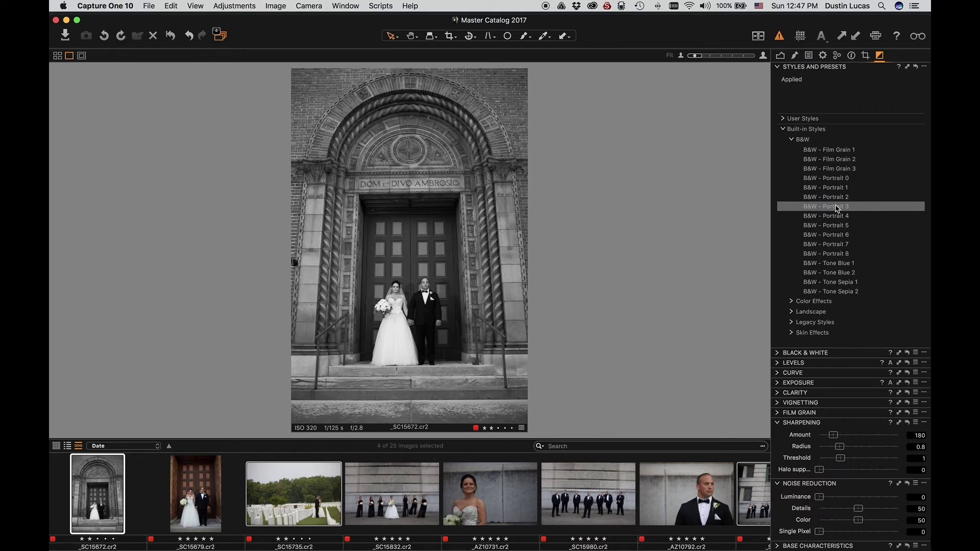
# - Add the dusk photo _SC16502 to the selection and view all five photos together
pyautogui.hscroll(5, 228, 509)
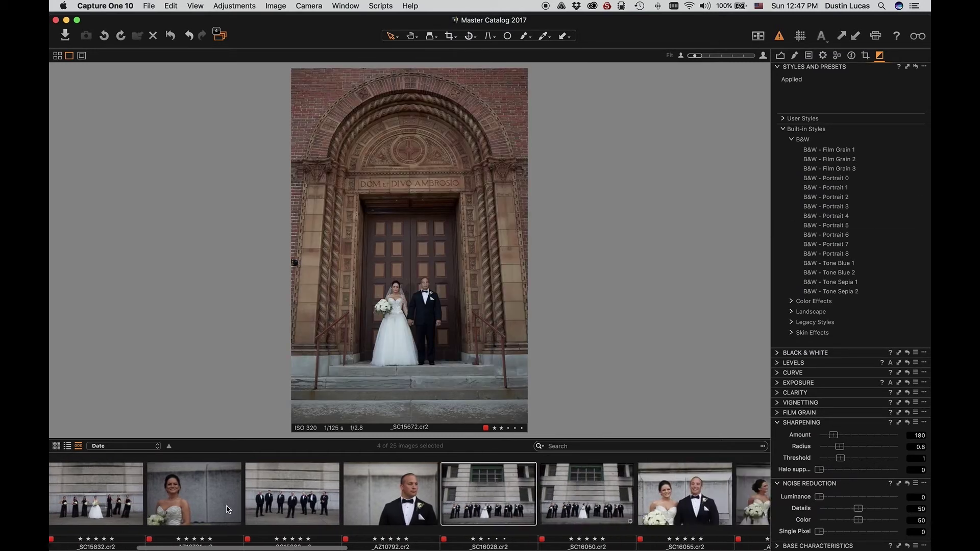
pyautogui.hscroll(10, 228, 509)
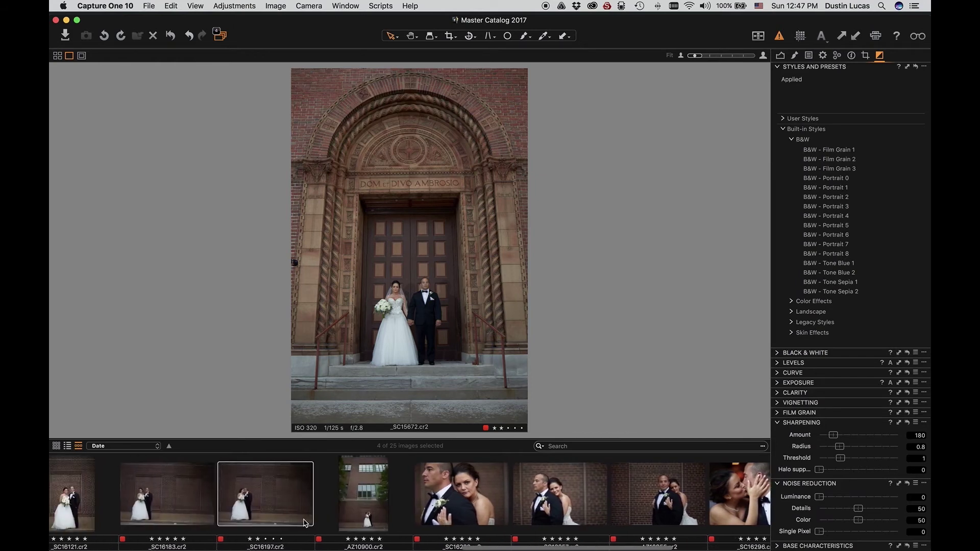
pyautogui.hscroll(6, 305, 523)
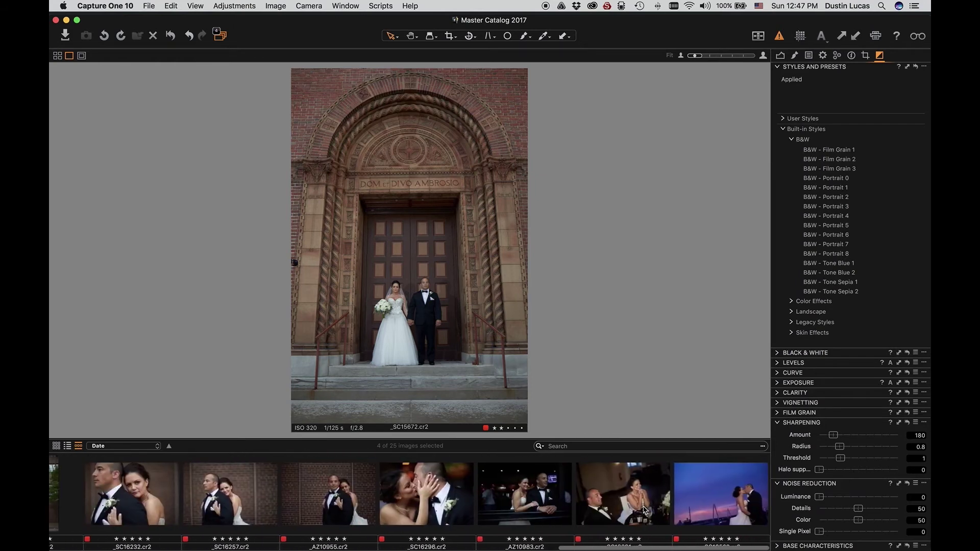
pyautogui.keyDown('super'); pyautogui.click(699, 502); pyautogui.keyUp('super')
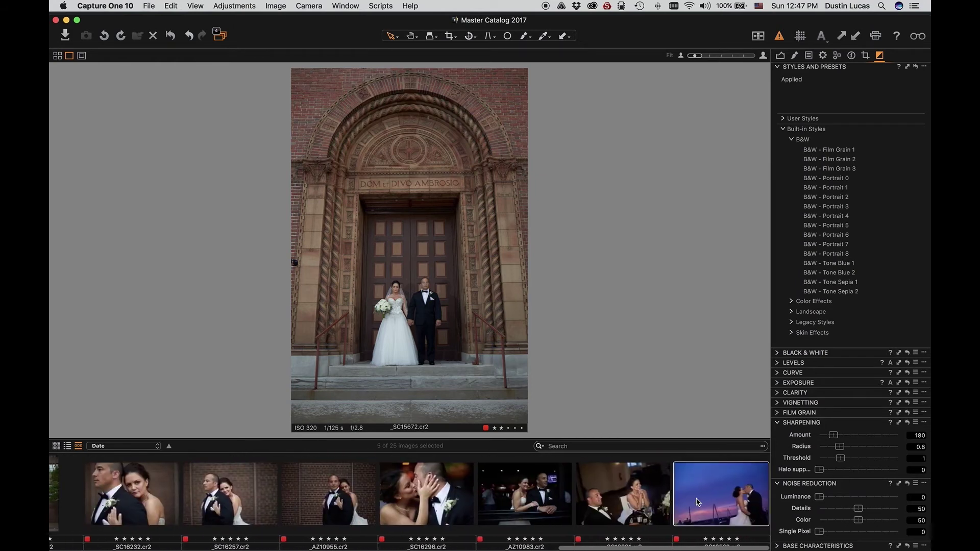
pyautogui.click(58, 57)
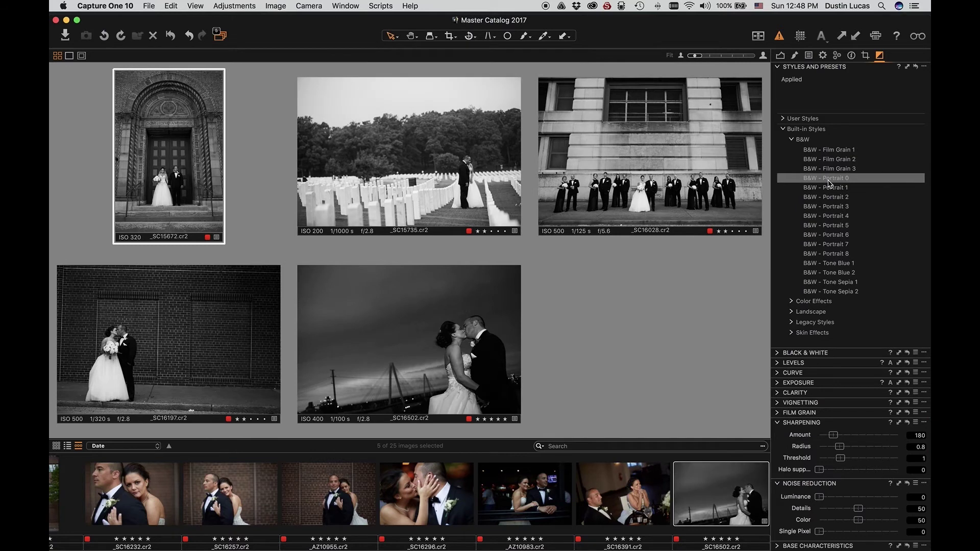
# - Apply the B&W - Portrait 0 style to all five selected wedding photos
pyautogui.click(829, 182)
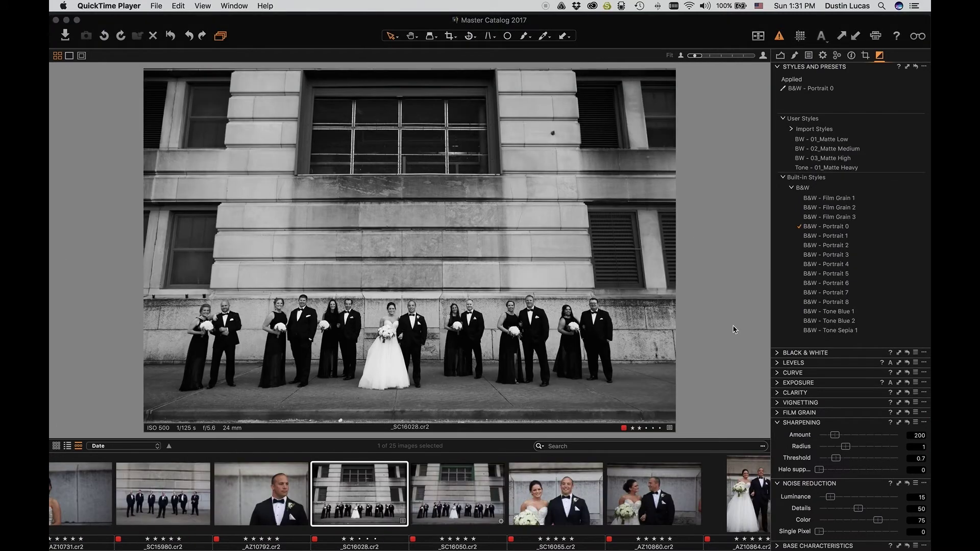
pyautogui.click(734, 329)
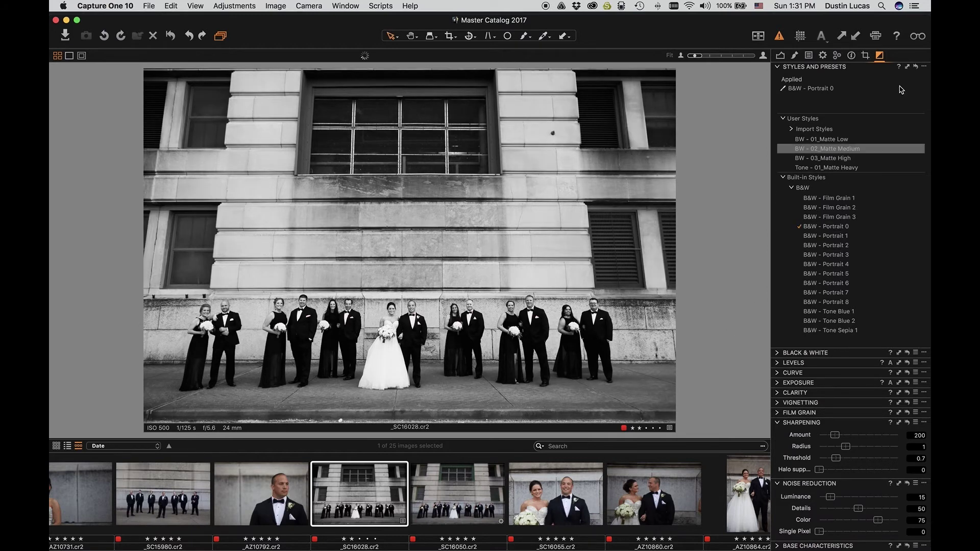
pyautogui.click(923, 67)
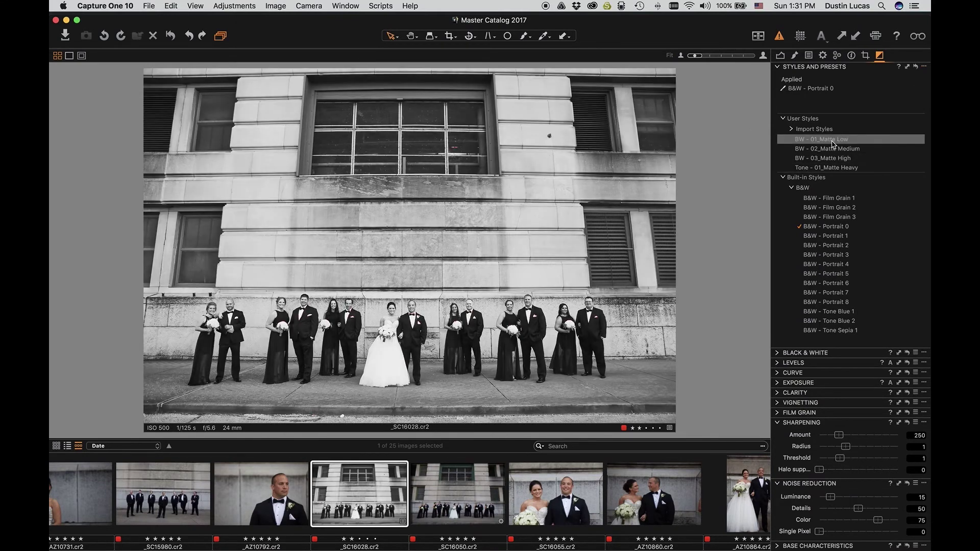
pyautogui.click(831, 143)
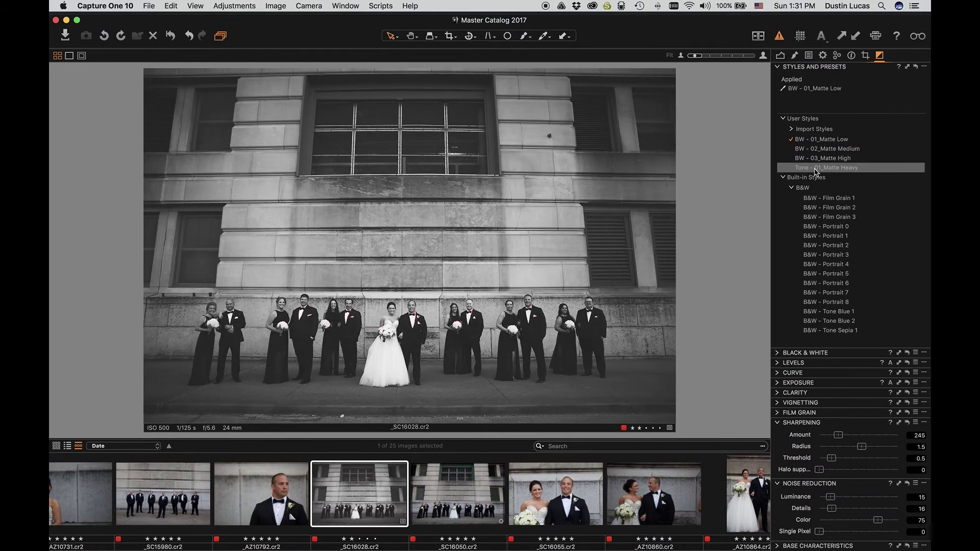
pyautogui.click(815, 170)
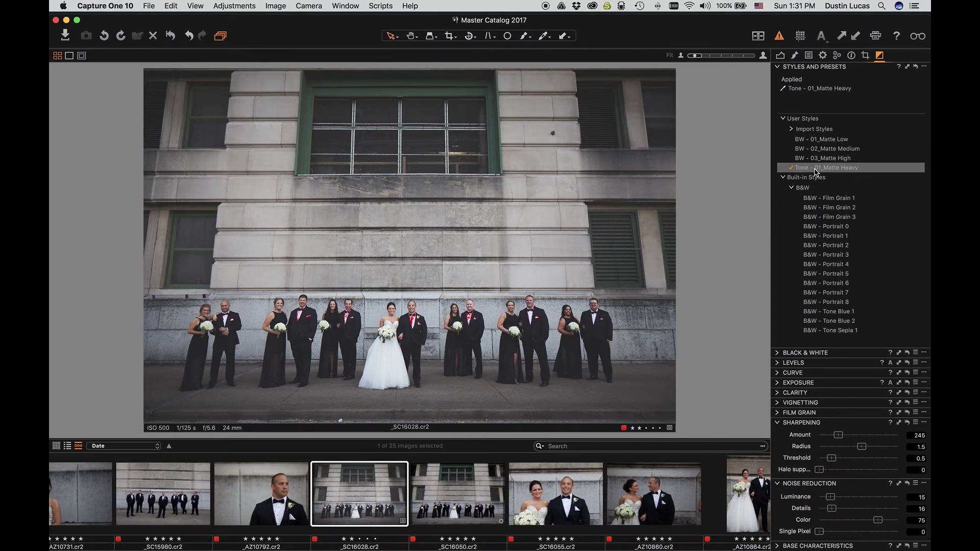
pyautogui.press('super+z')
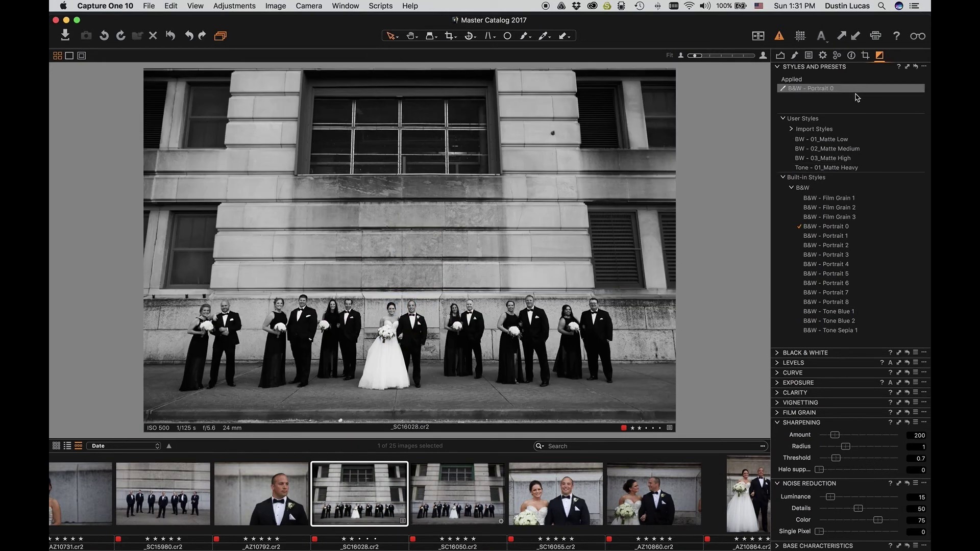
# - Turn on Stack Styles and layer Tone - 01_Matte Heavy over B&W - Portrait 0
pyautogui.click(923, 66)
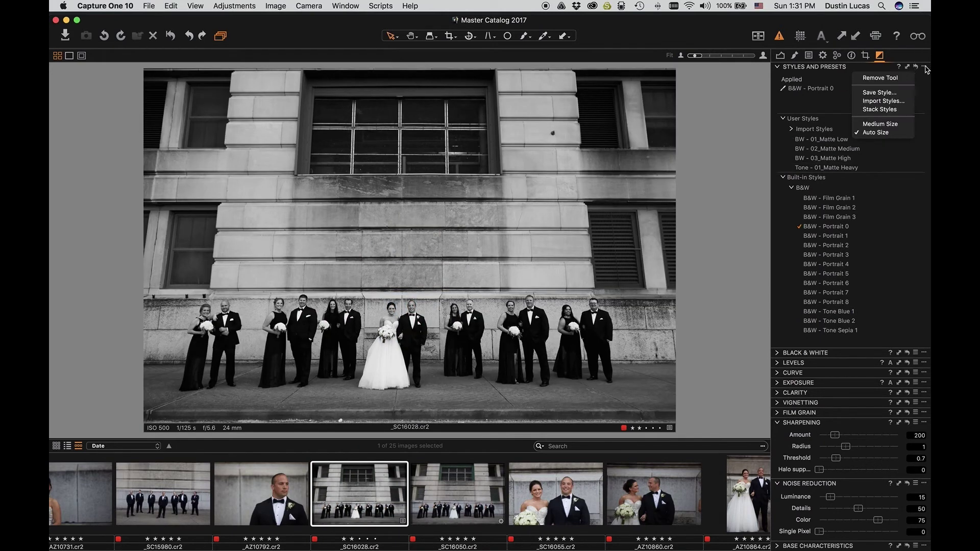
pyautogui.click(885, 113)
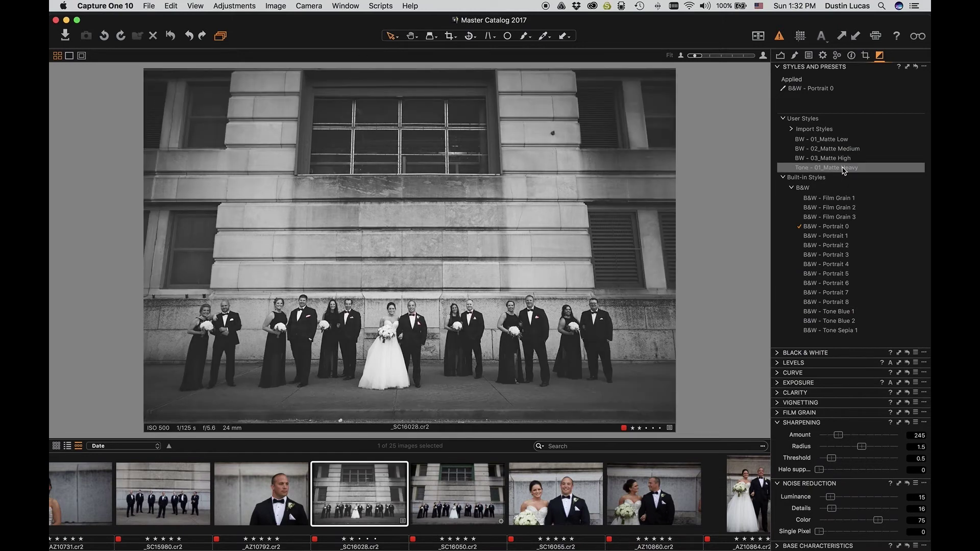
pyautogui.click(840, 170)
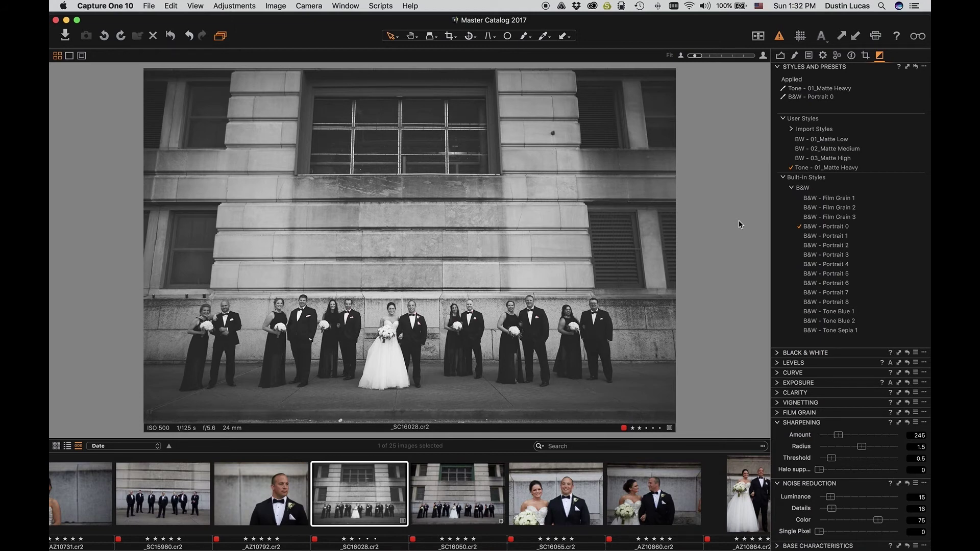
pyautogui.press('ctrl+super+Escape')
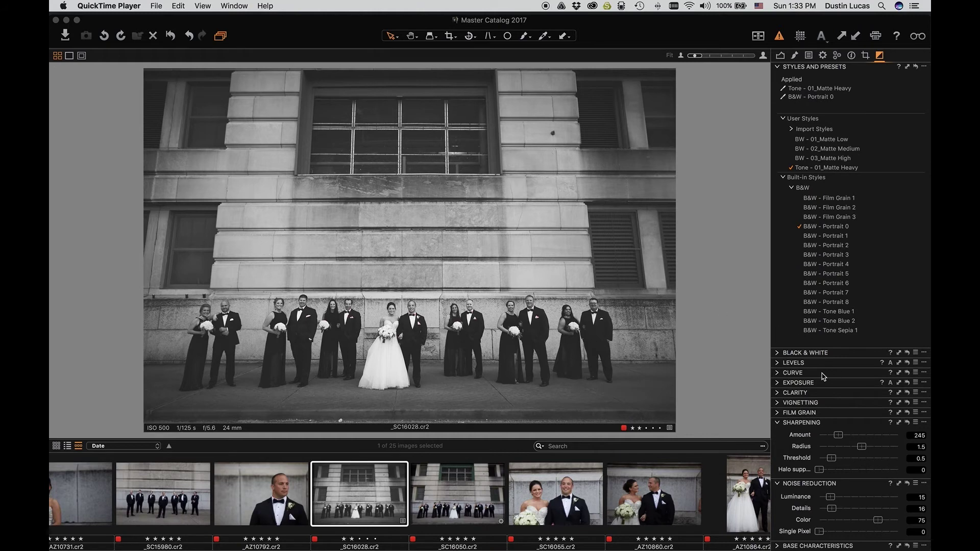
# - Raise the B&W Red value to 32, reduce sharpening, and raise Luminance noise reduction to 21
pyautogui.click(778, 354)
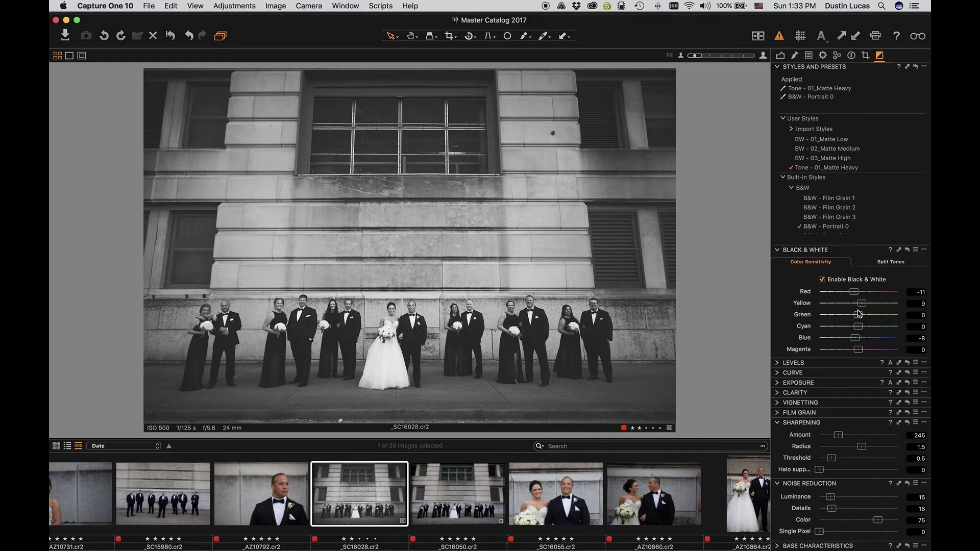
pyautogui.moveTo(855, 291); pyautogui.dragTo(873, 295)
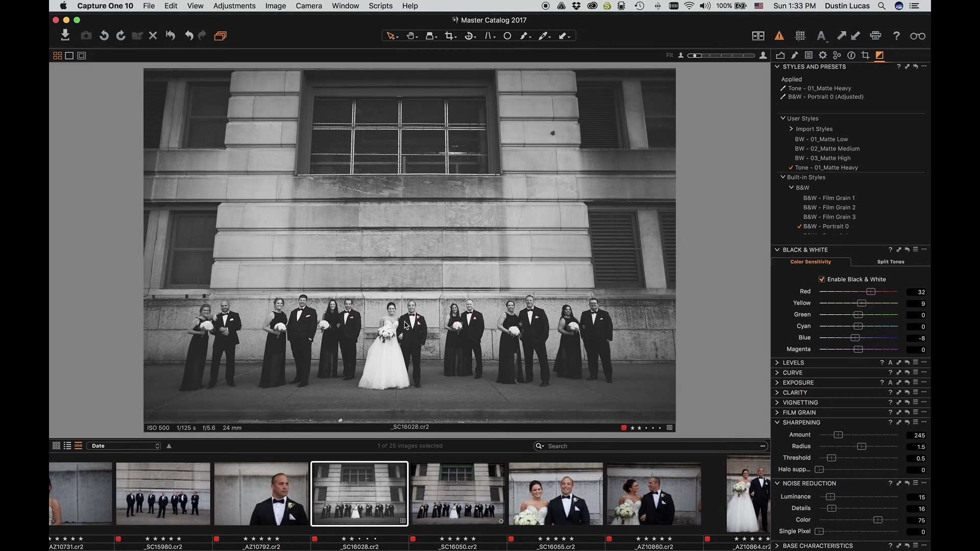
pyautogui.scroll(2, 405, 325)
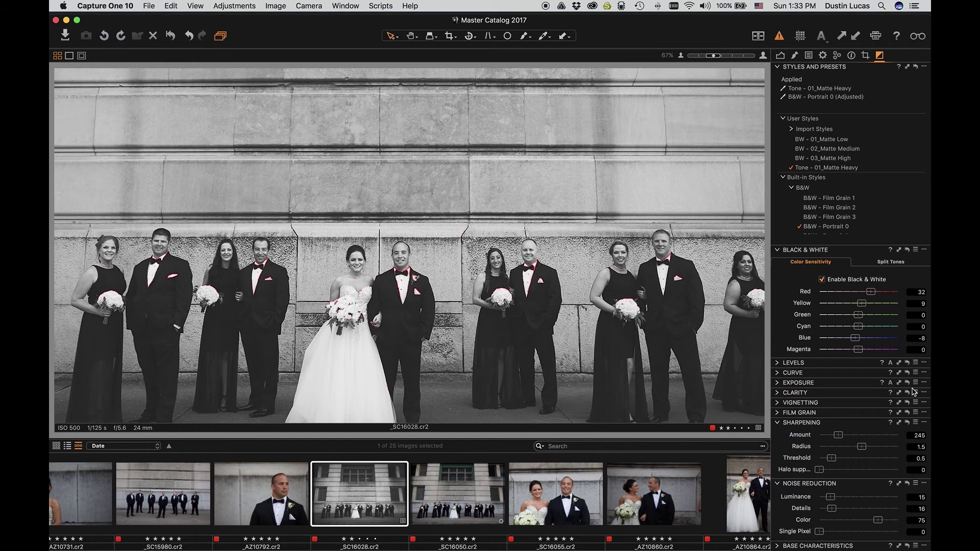
pyautogui.click(838, 435)
pyautogui.moveTo(838, 436); pyautogui.dragTo(832, 437)
pyautogui.moveTo(831, 499); pyautogui.dragTo(834, 498)
# - Adjust the Levels white point, lowering the output white to 254
pyautogui.click(777, 364)
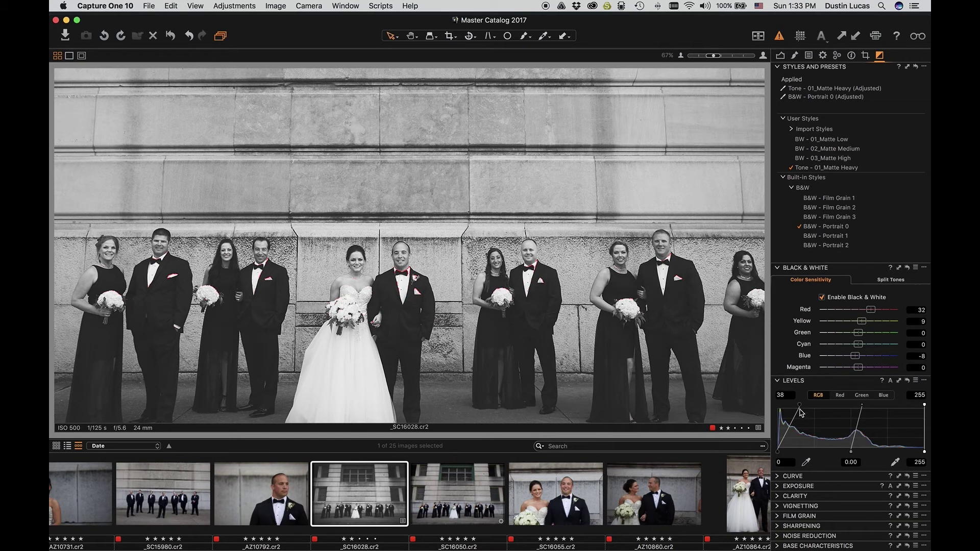
pyautogui.moveTo(923, 452); pyautogui.dragTo(925, 452)
pyautogui.moveTo(924, 405); pyautogui.dragTo(926, 405)
pyautogui.scroll(-2, 408, 321)
pyautogui.scroll(-1, 408, 321)
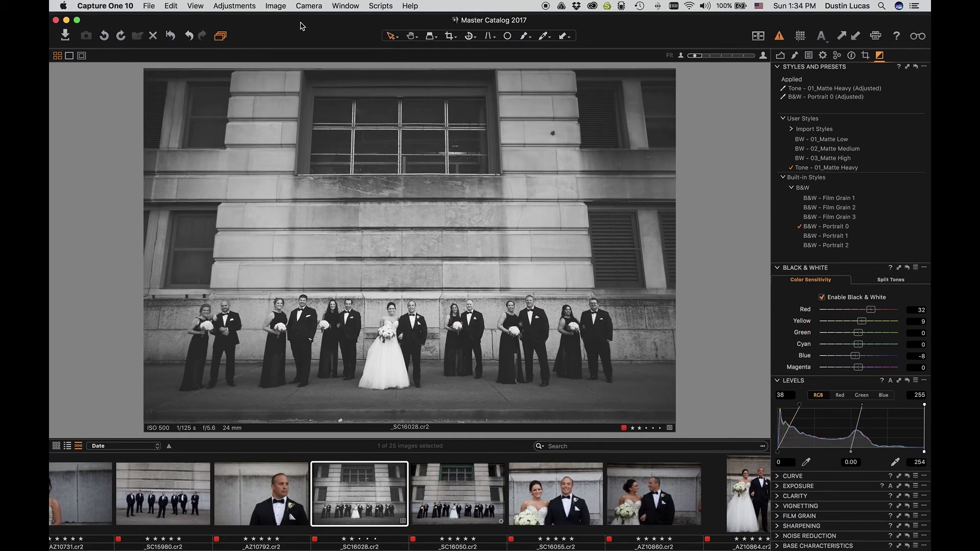
# - Start a new user style from the current look and review which settings it includes
pyautogui.click(249, 7)
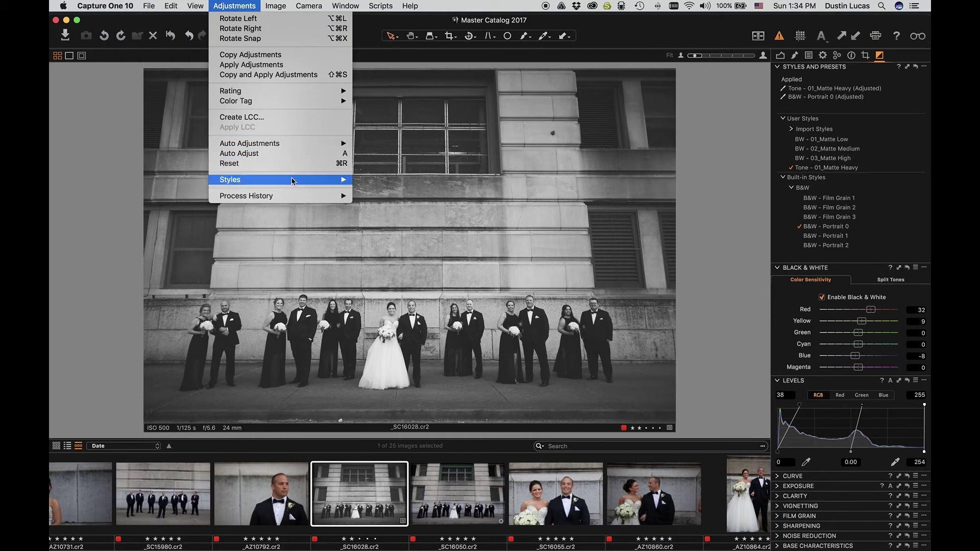
pyautogui.moveTo(302, 183)
pyautogui.click(402, 191)
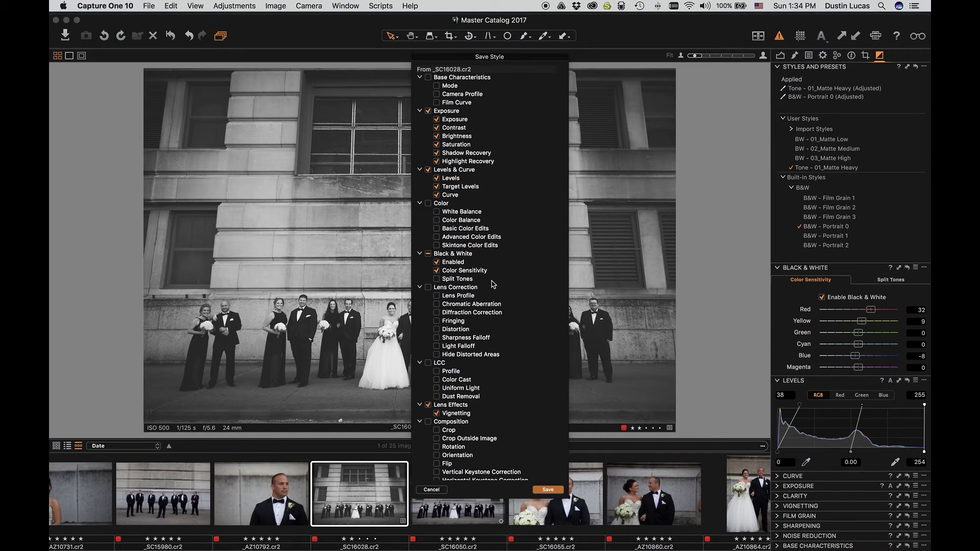
pyautogui.scroll(-5, 493, 283)
pyautogui.scroll(-2, 494, 284)
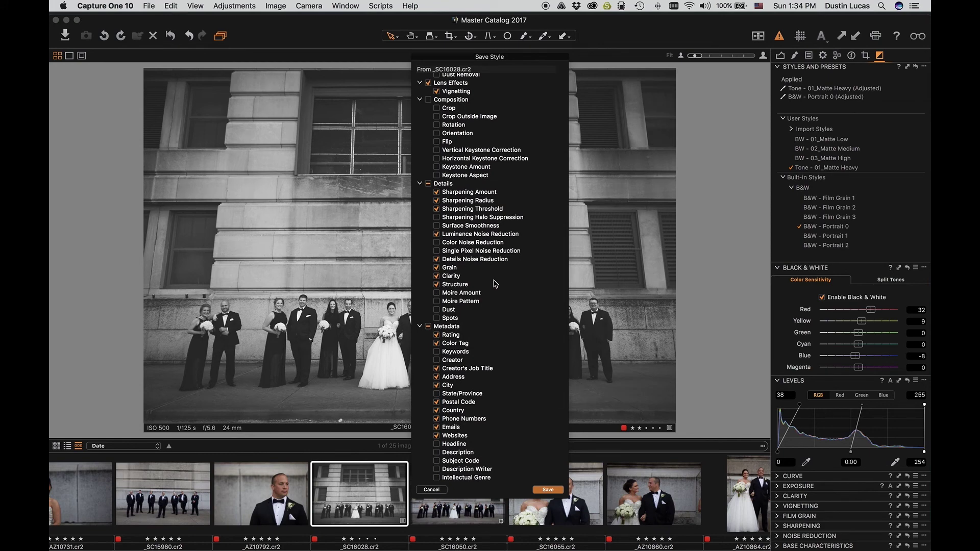
pyautogui.scroll(-3, 494, 284)
pyautogui.scroll(10, 493, 284)
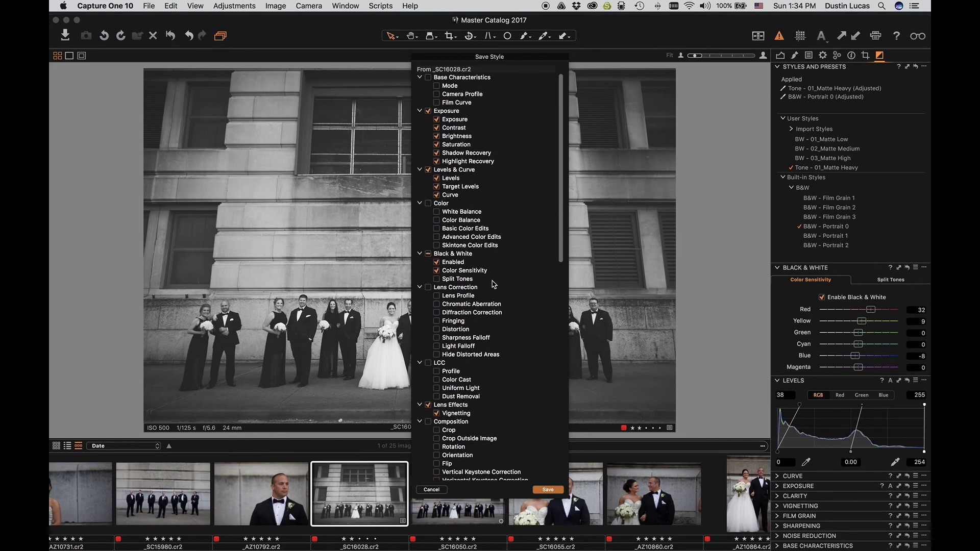
pyautogui.click(547, 490)
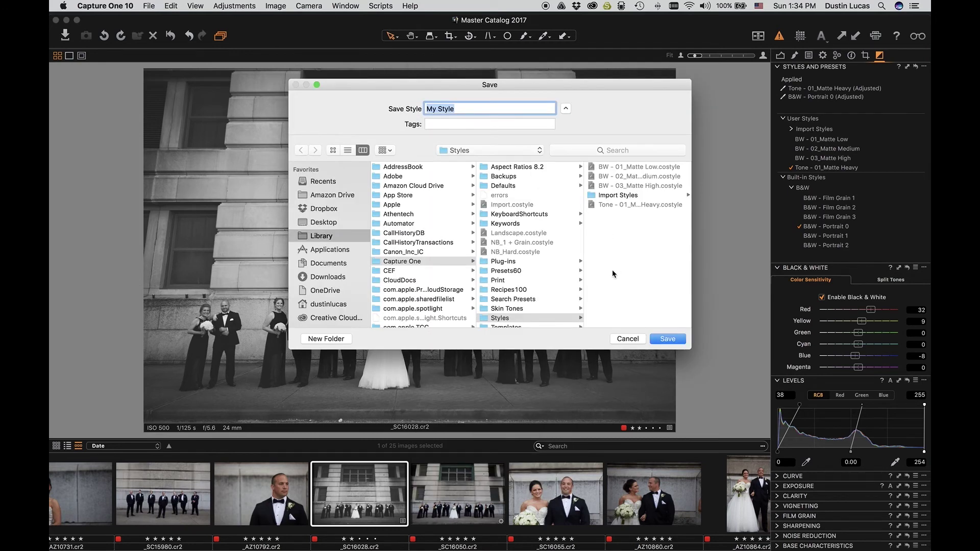
# - Name the style 'BW - 04_Matte New' and save it
pyautogui.scroll(-1, 515, 227)
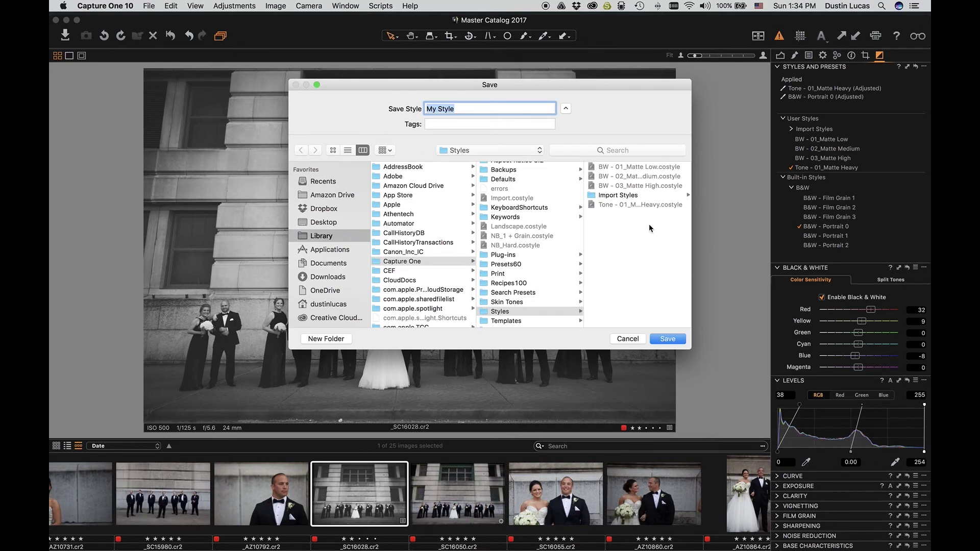
pyautogui.click(815, 158)
pyautogui.write('BW -')
pyautogui.press('BackSpace')
pyautogui.write('- 04_Matte New')
pyautogui.click(664, 339)
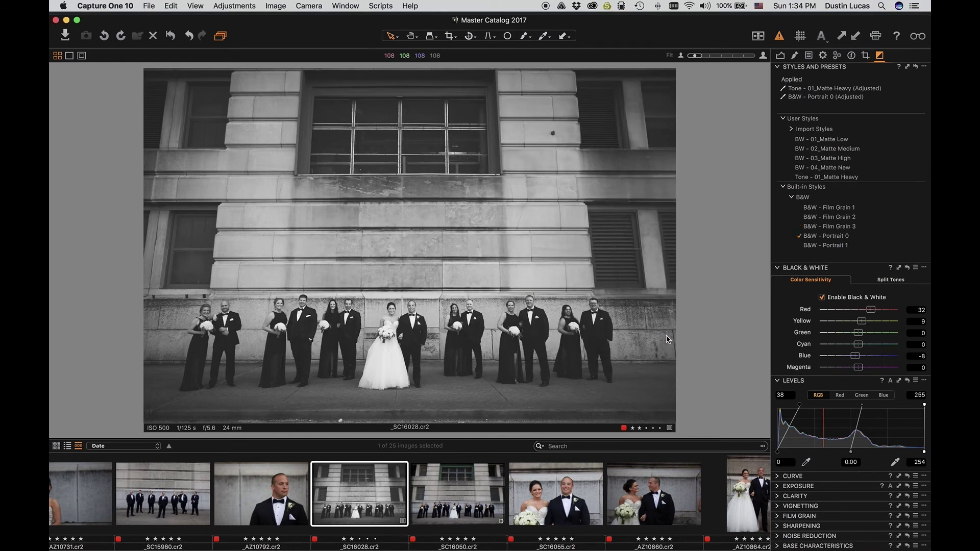
# - Undo the photo's existing adjustments and apply BW - 04_Matte New to _SC16028
pyautogui.press('super+z')
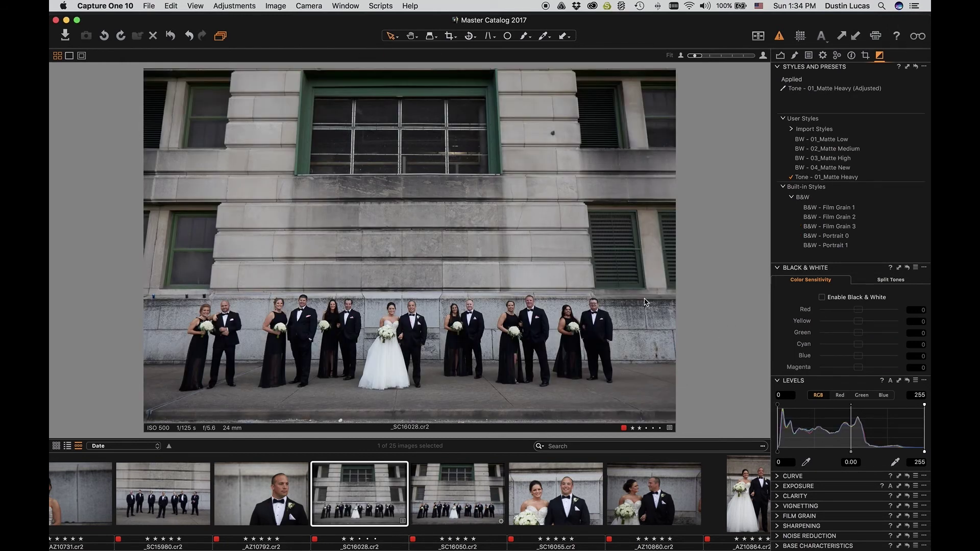
pyautogui.click(831, 167)
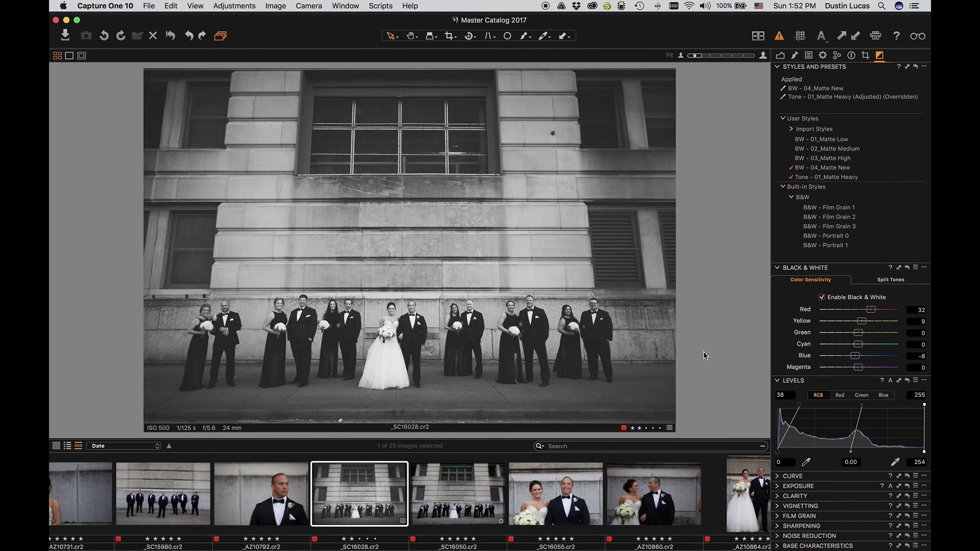
pyautogui.press('ctrl+super+Escape')
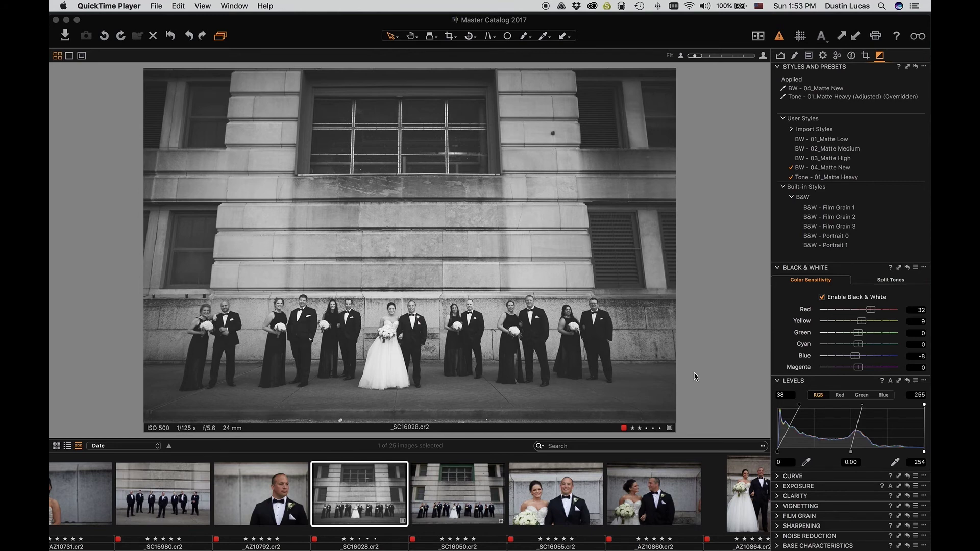
pyautogui.click(299, 35)
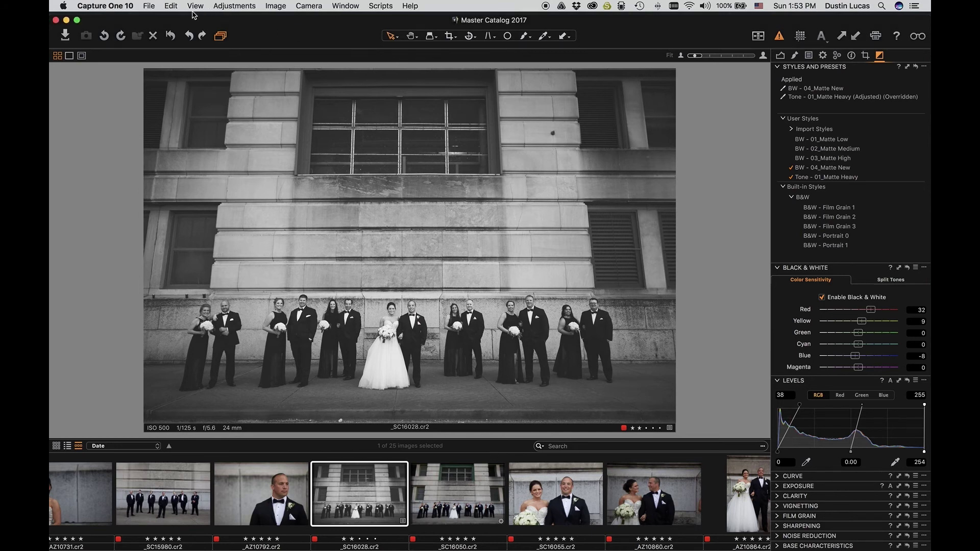
pyautogui.click(147, 6)
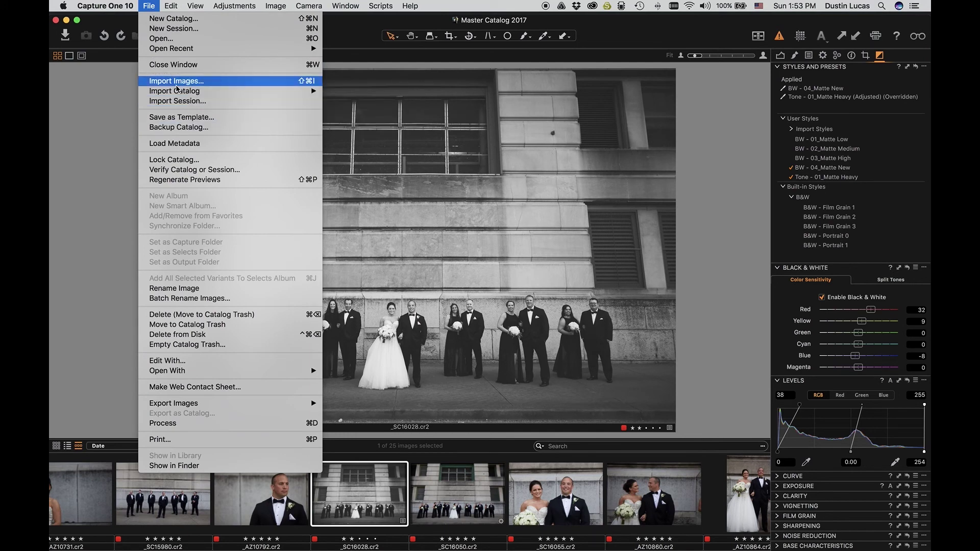
pyautogui.click(177, 83)
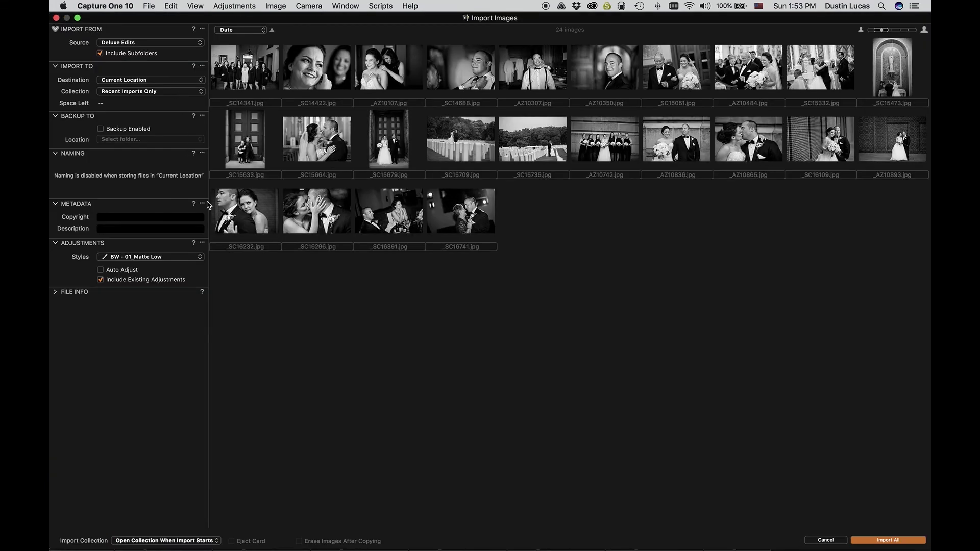
pyautogui.click(189, 262)
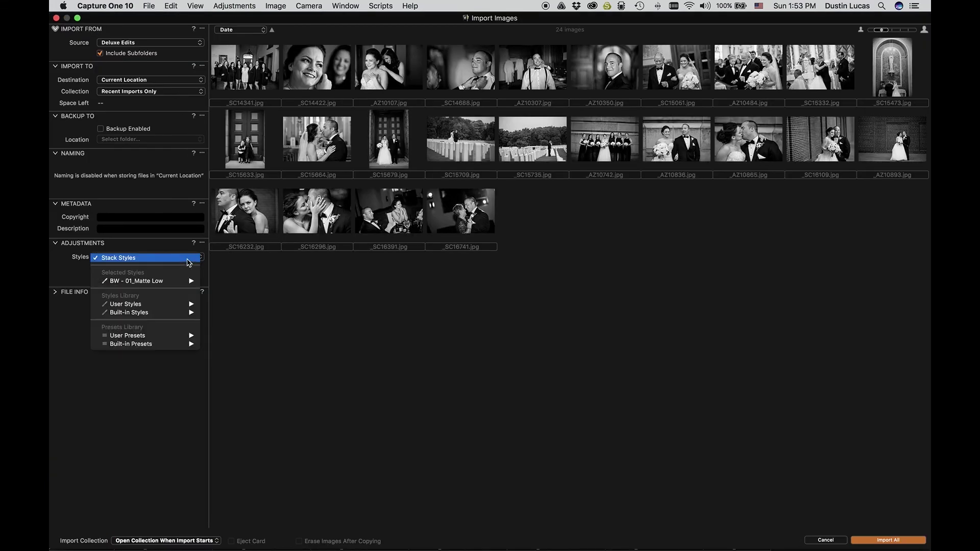
pyautogui.moveTo(186, 305)
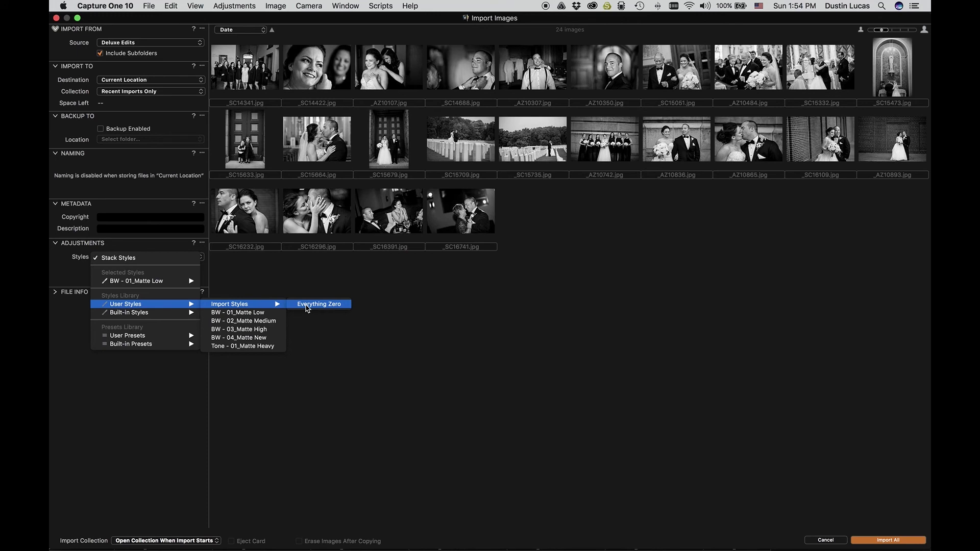
pyautogui.moveTo(308, 308)
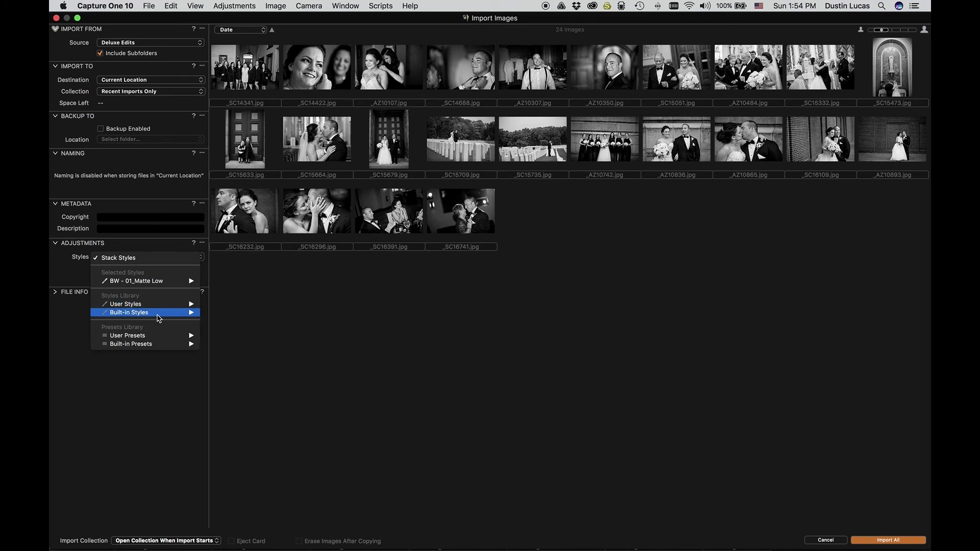
pyautogui.moveTo(157, 317)
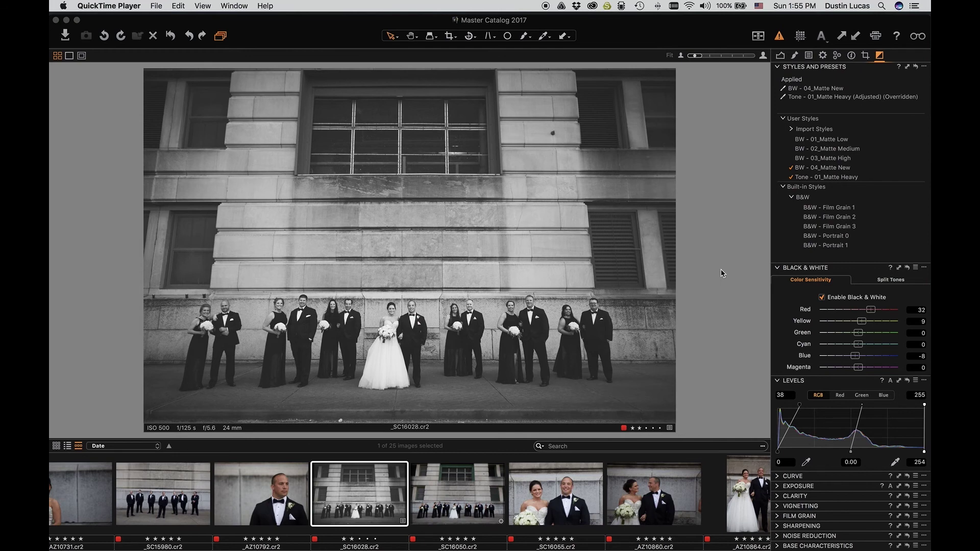
# - Create a new variant of the wedding-party photo, apply Tone - 01_Matte Heavy, and compare with variant 1
pyautogui.rightClick(359, 506)
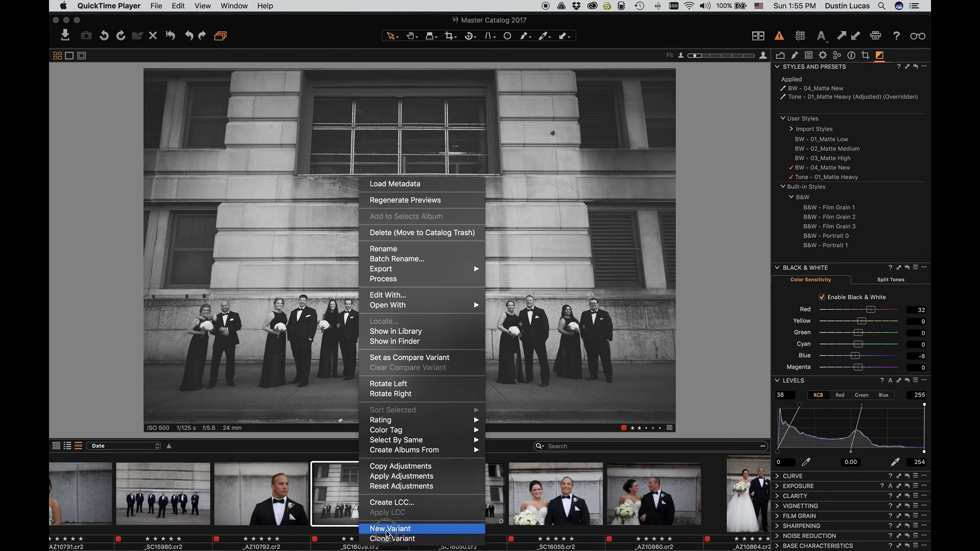
pyautogui.click(386, 530)
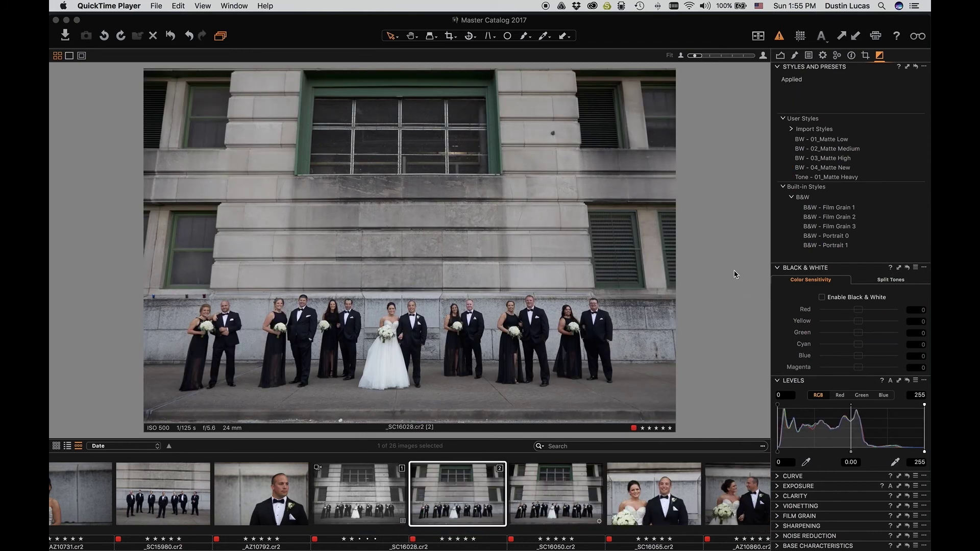
pyautogui.click(830, 178)
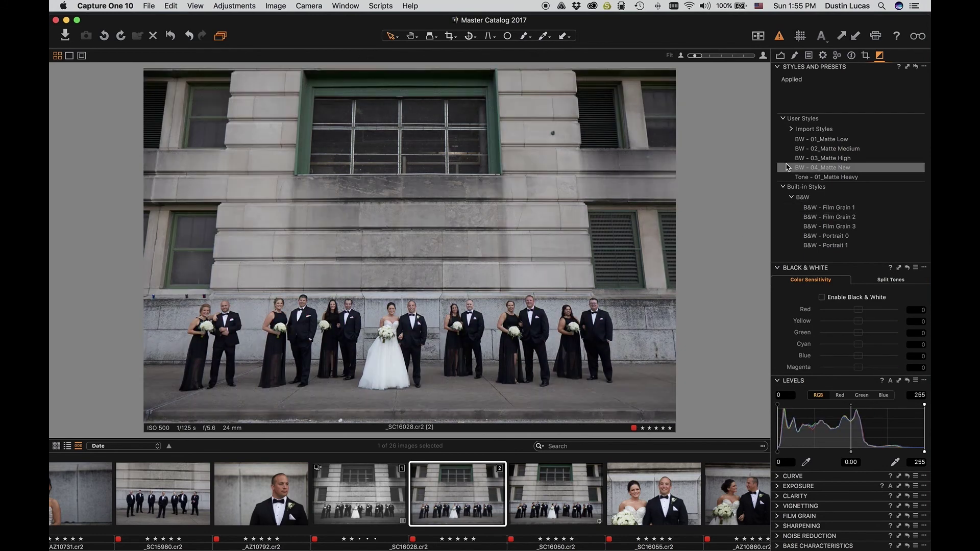
pyautogui.click(826, 177)
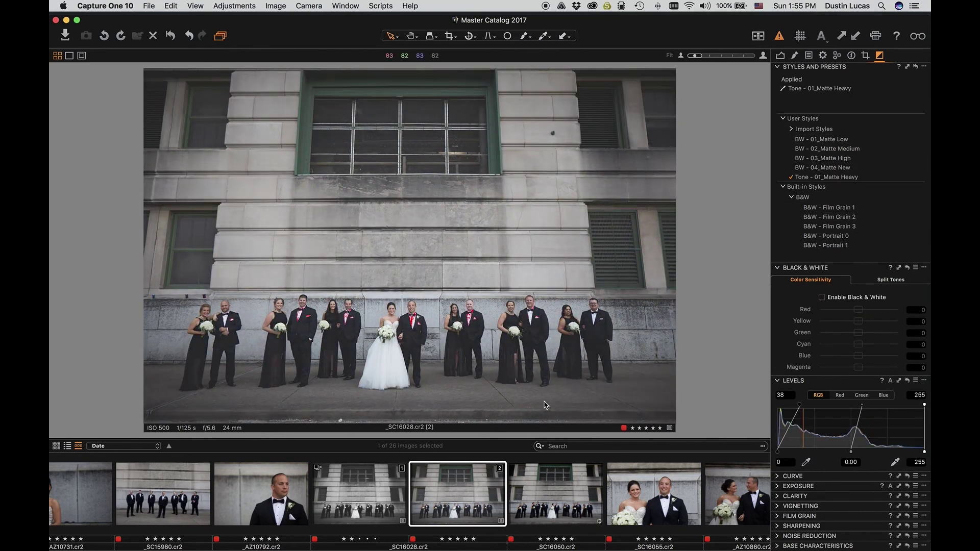
pyautogui.keyDown('super'); pyautogui.click(358, 487); pyautogui.keyUp('super')
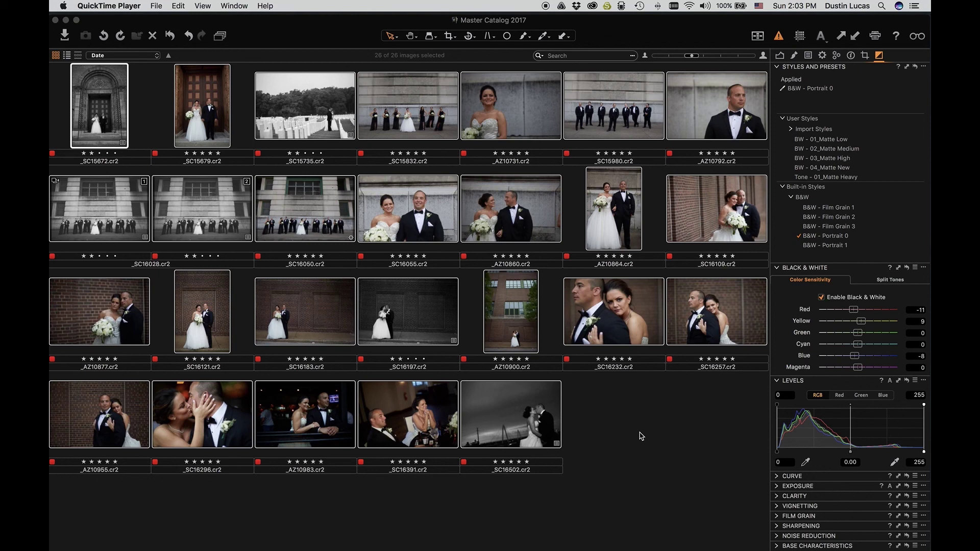
# - Select all 26 photos and reset their adjustments with Edit All Selected Variants enabled
pyautogui.click(637, 433)
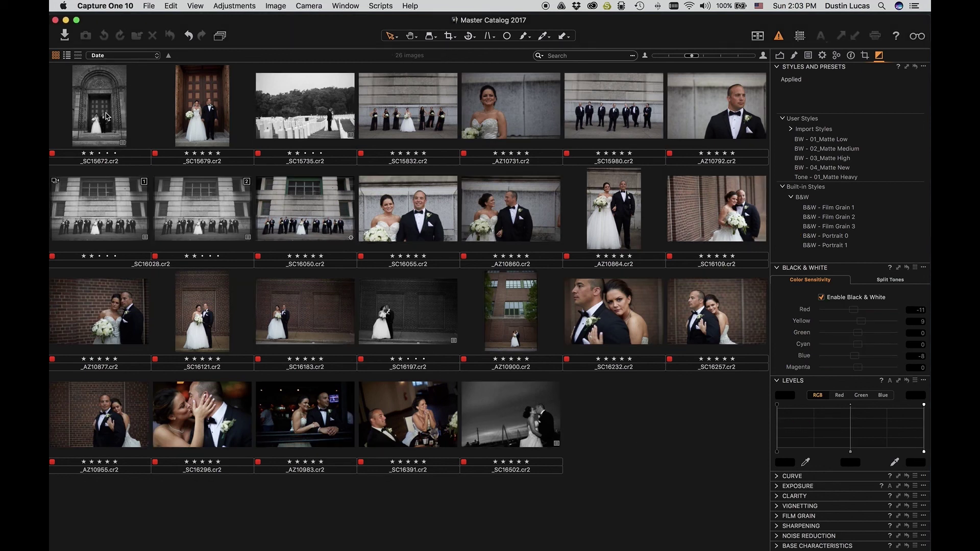
pyautogui.click(106, 116)
pyautogui.press('cmd+a')
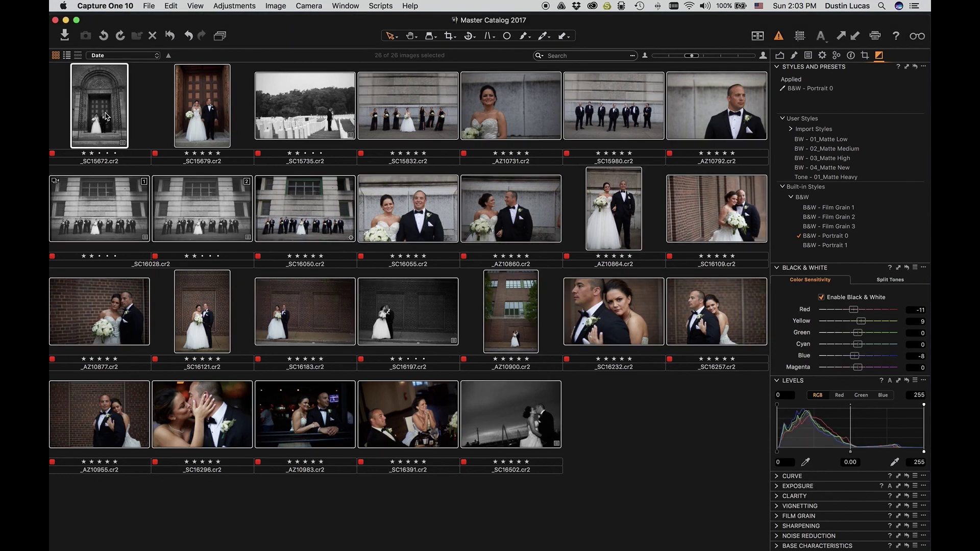
pyautogui.press('cmd+r')
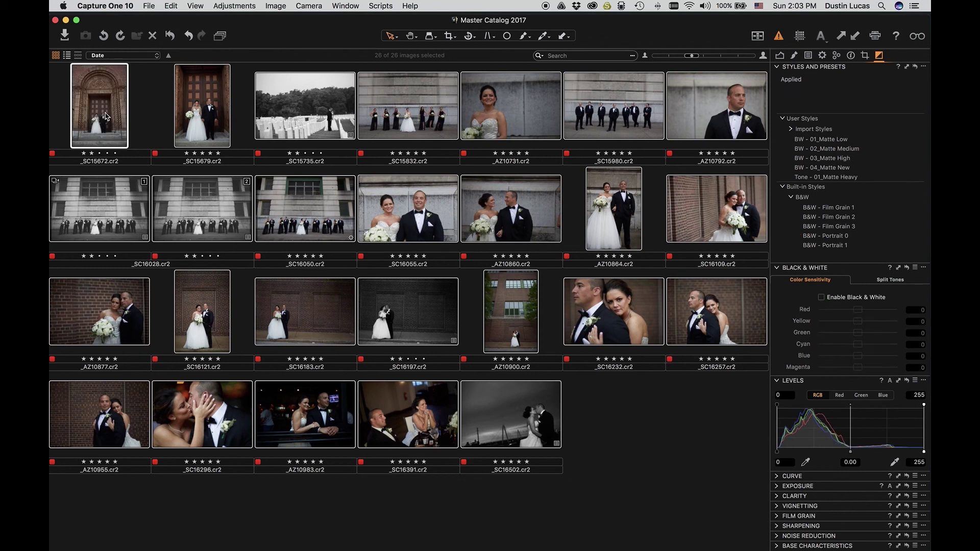
pyautogui.click(222, 34)
pyautogui.click(220, 37)
pyautogui.press('super+r')
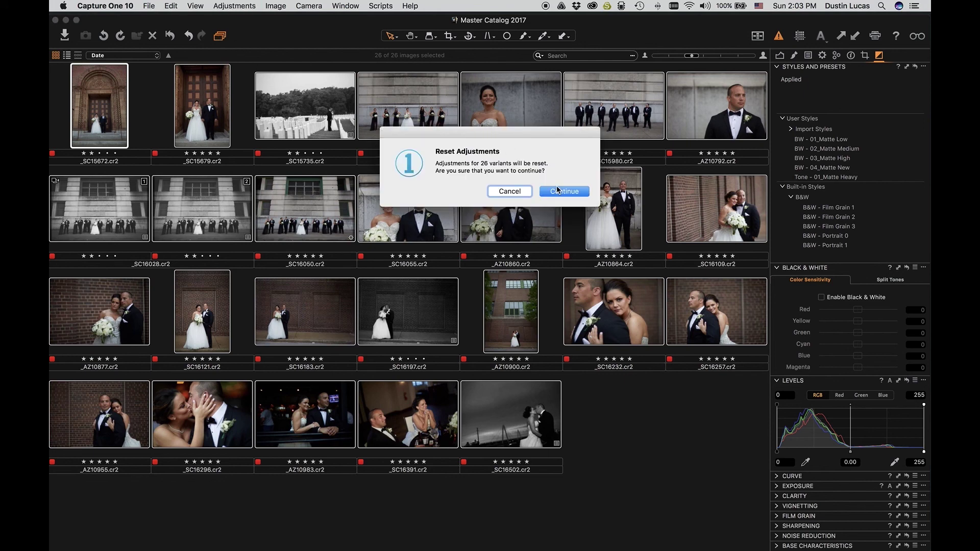
pyautogui.click(584, 194)
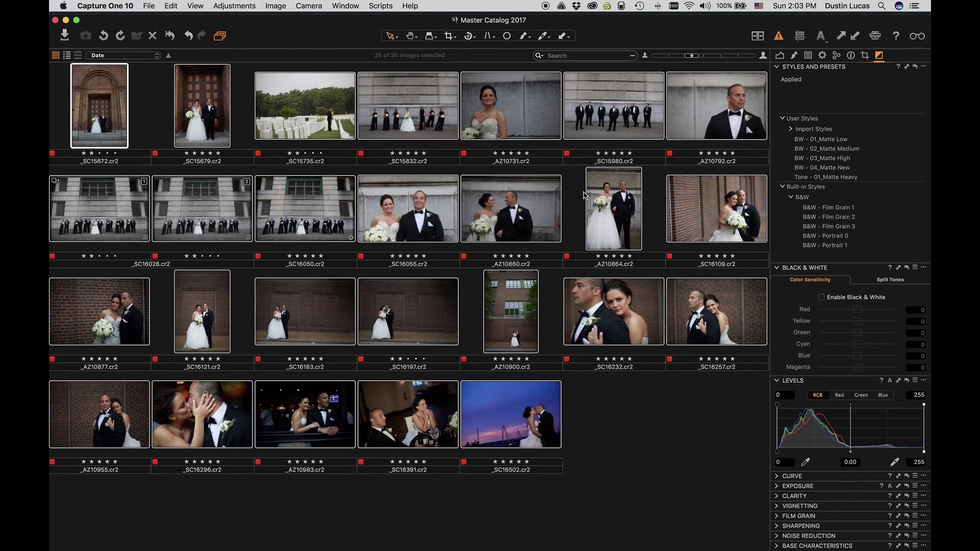
# - Apply the BW - 04_Matte New user style to all 26 selected photos
pyautogui.click(220, 36)
pyautogui.click(835, 170)
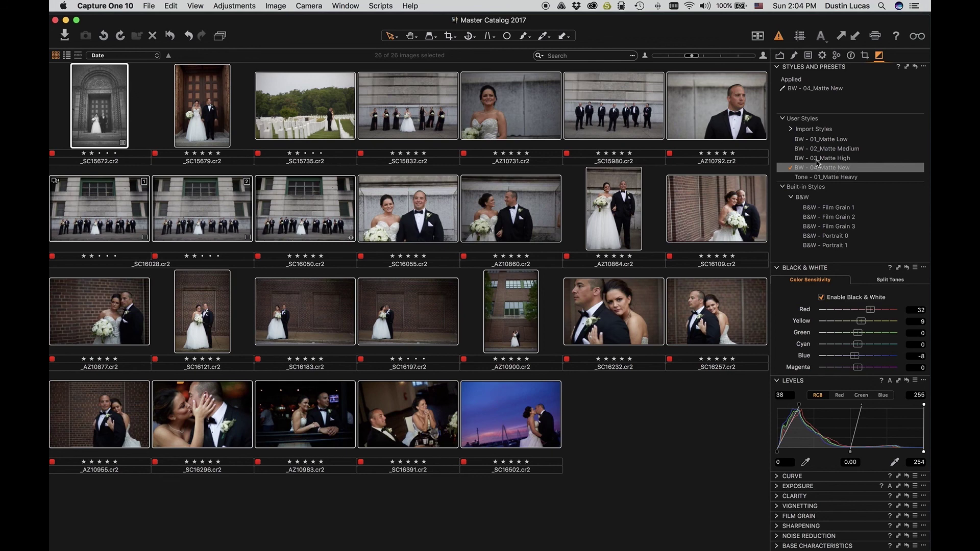
pyautogui.click(220, 37)
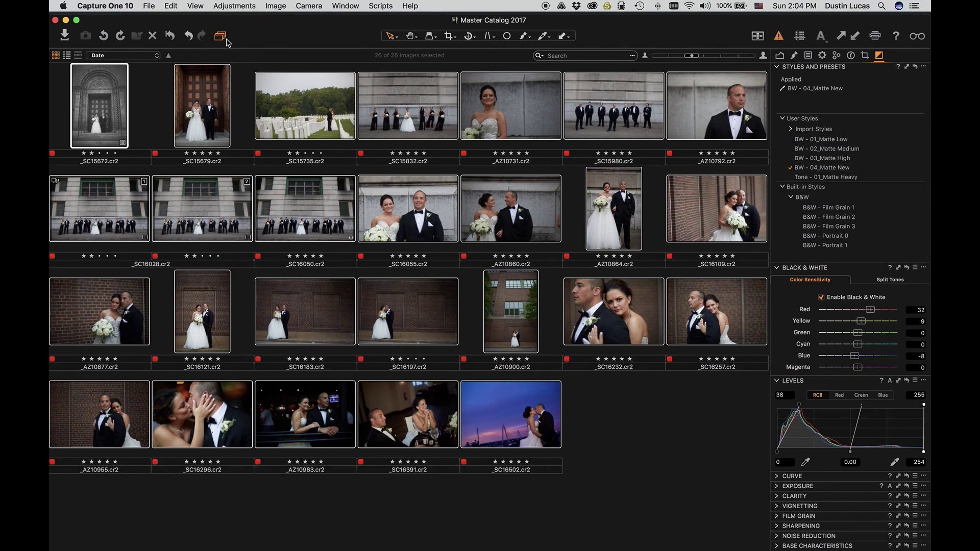
pyautogui.click(827, 172)
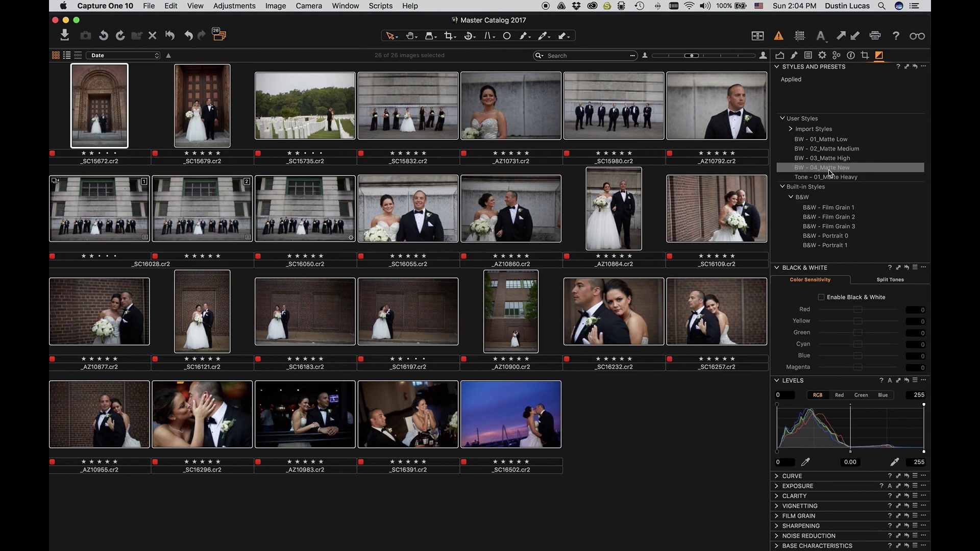
pyautogui.click(828, 172)
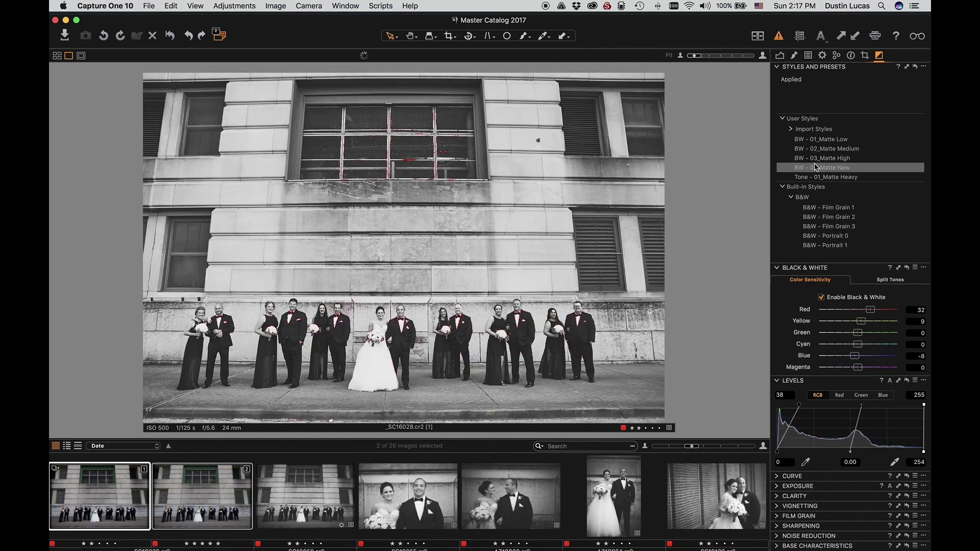
# - Apply BW - 04_Matte New from User Styles to both selected _SC16028 variants
pyautogui.click(814, 167)
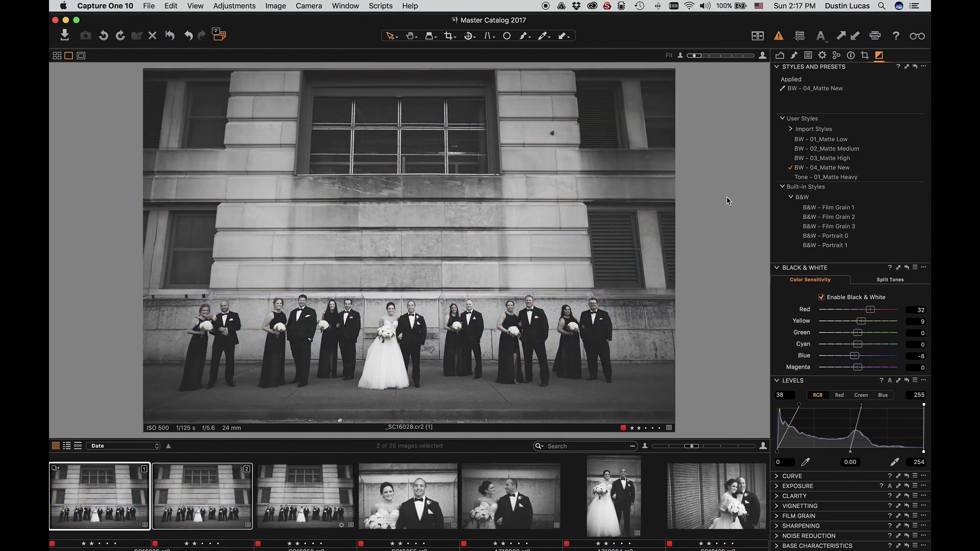